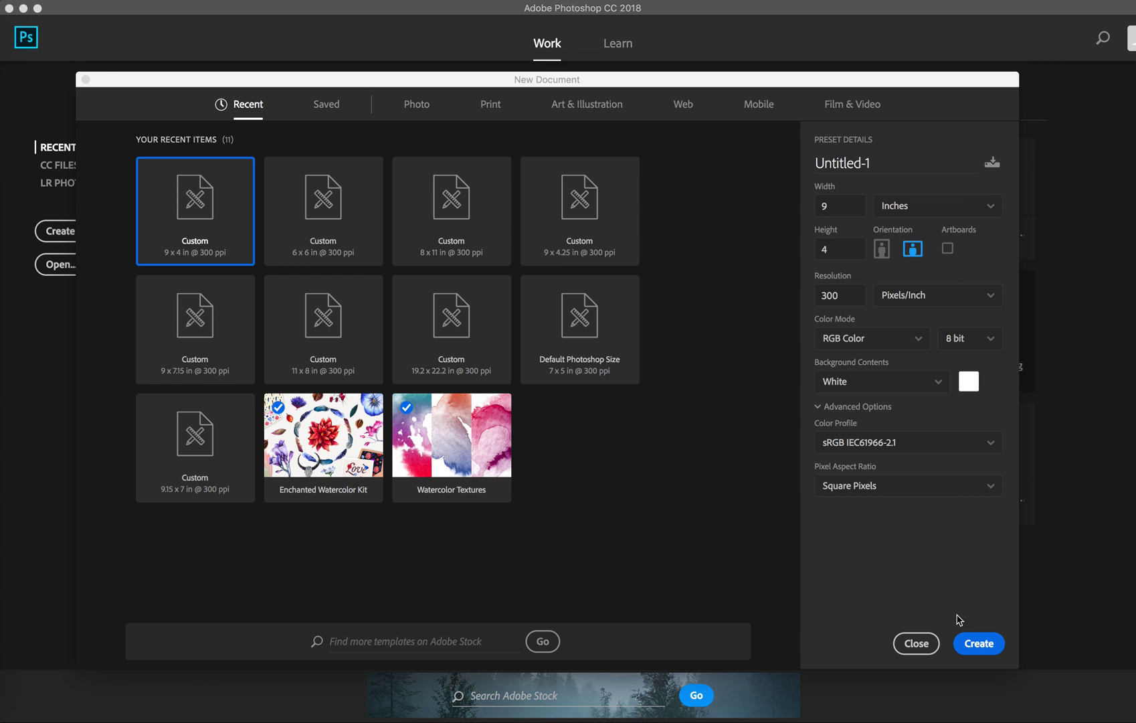
Step: Create the 9x4 in document, unlock its background as Layer 0, and add empty Layer 1
left_click(980, 644)
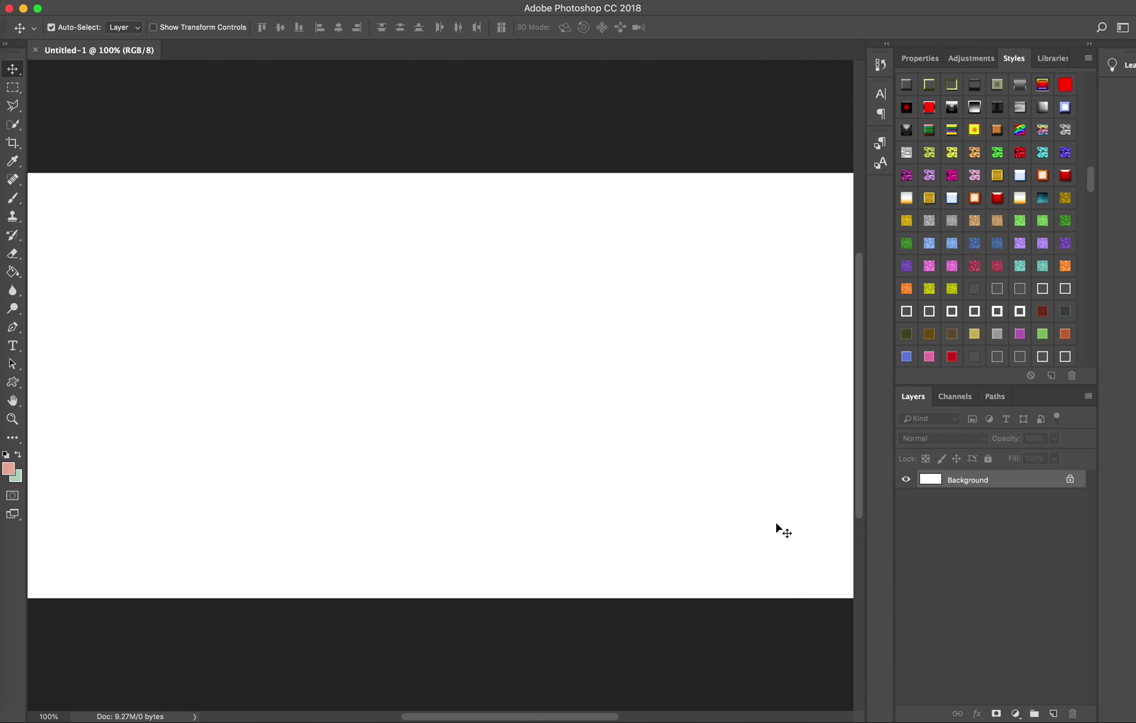
key("super+minus")
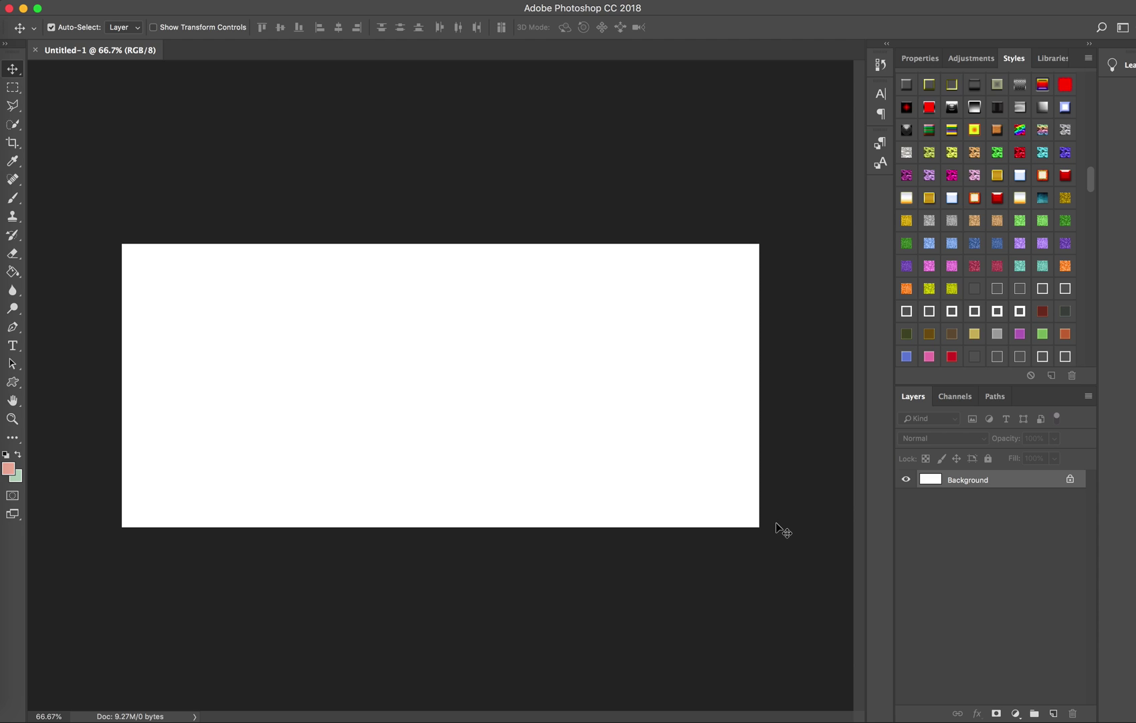
left_click(1070, 479)
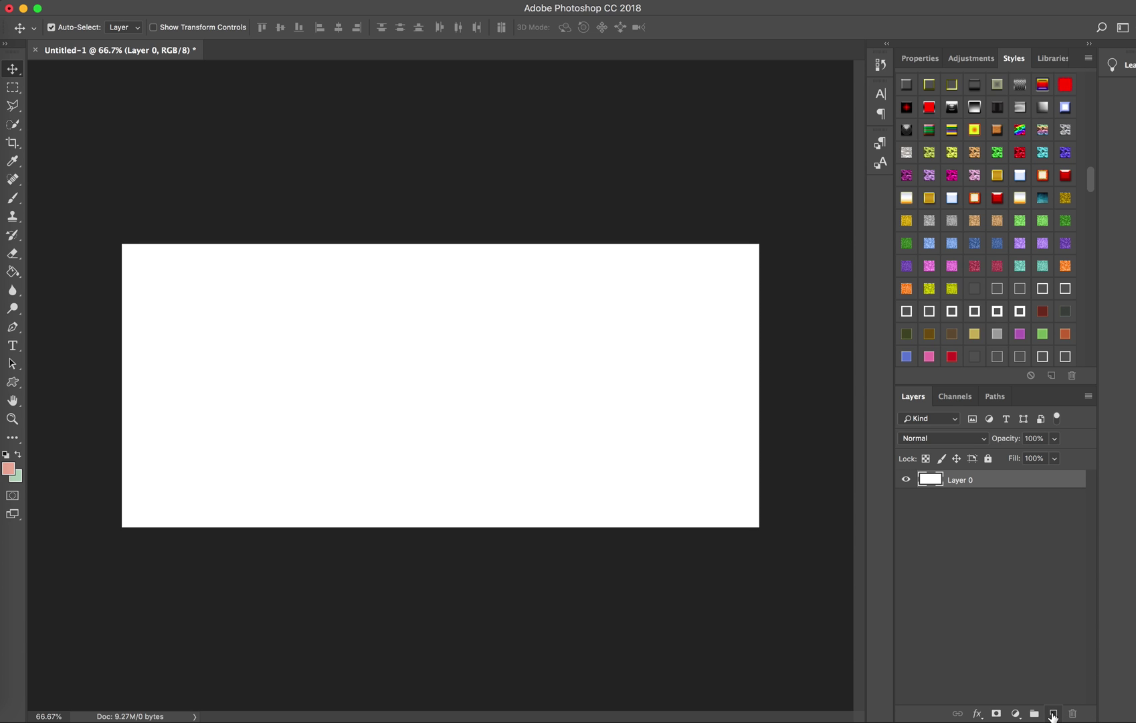
left_click(1053, 713)
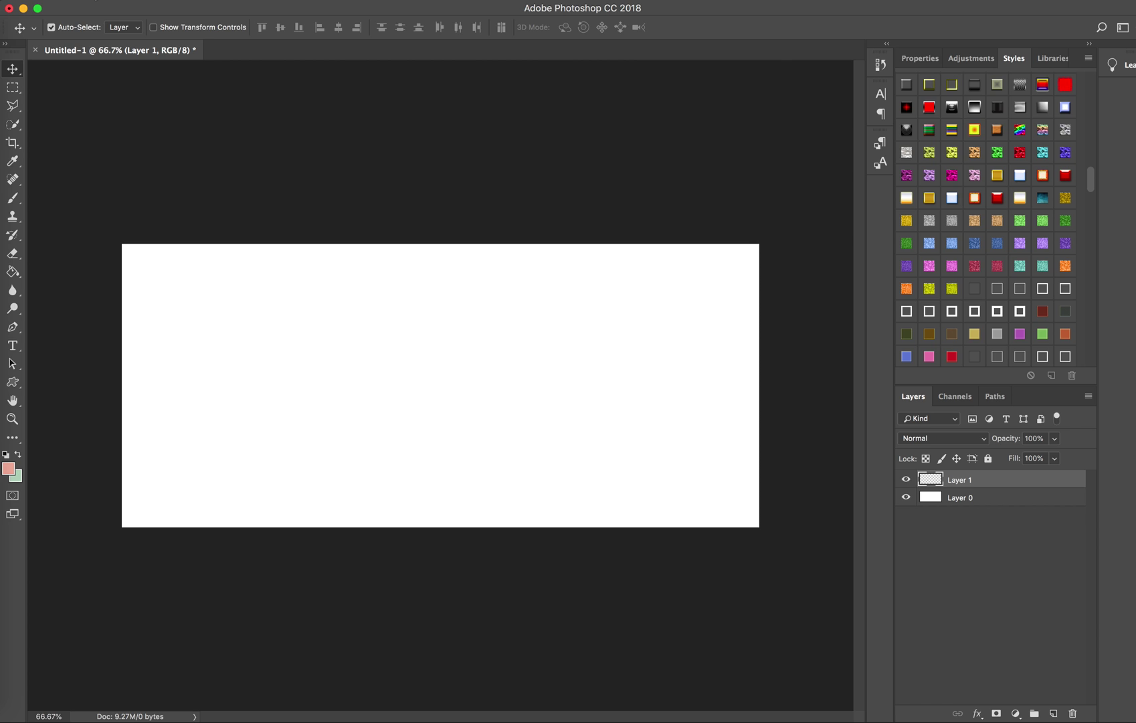
Step: Place BecauseOfTheBravePNG.png from the 4th Of July Bundle PNG folder as a linked layer
left_click(93, 2)
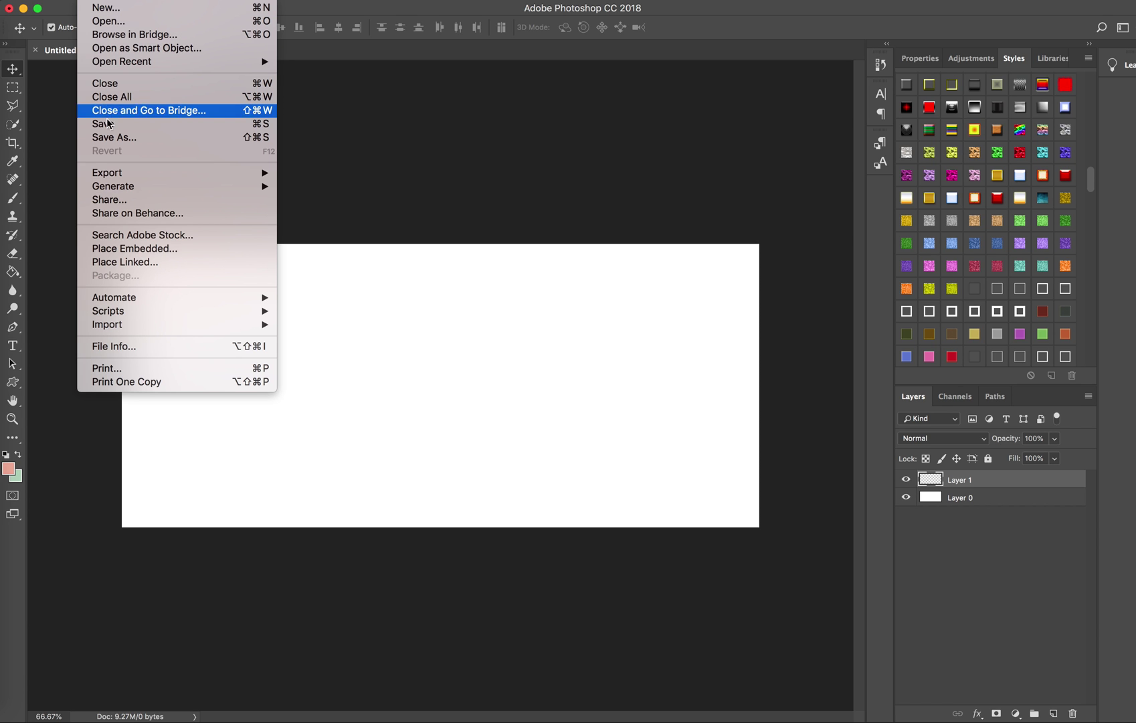
left_click(127, 262)
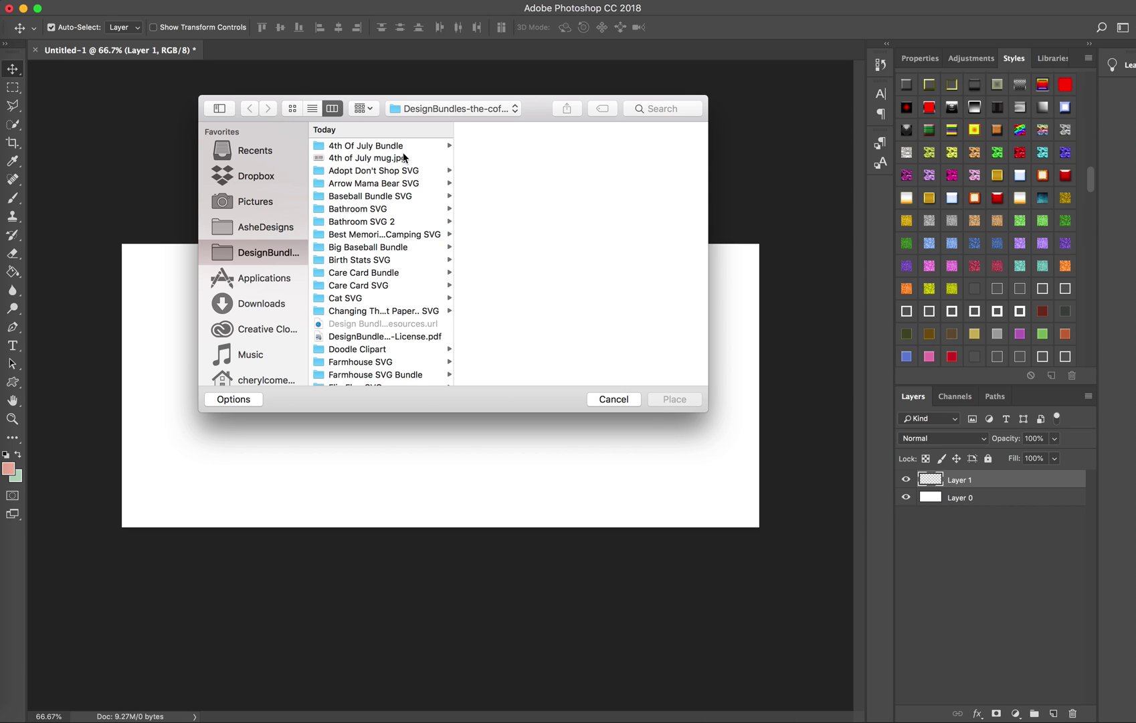
left_click(379, 148)
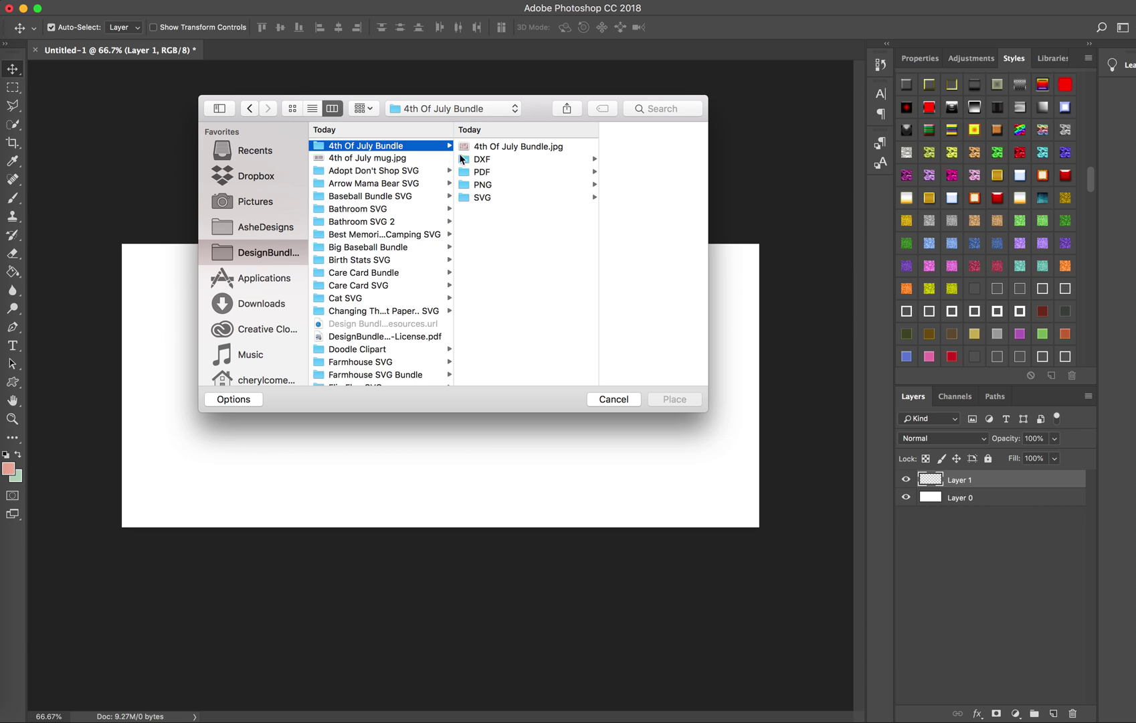
left_click(484, 185)
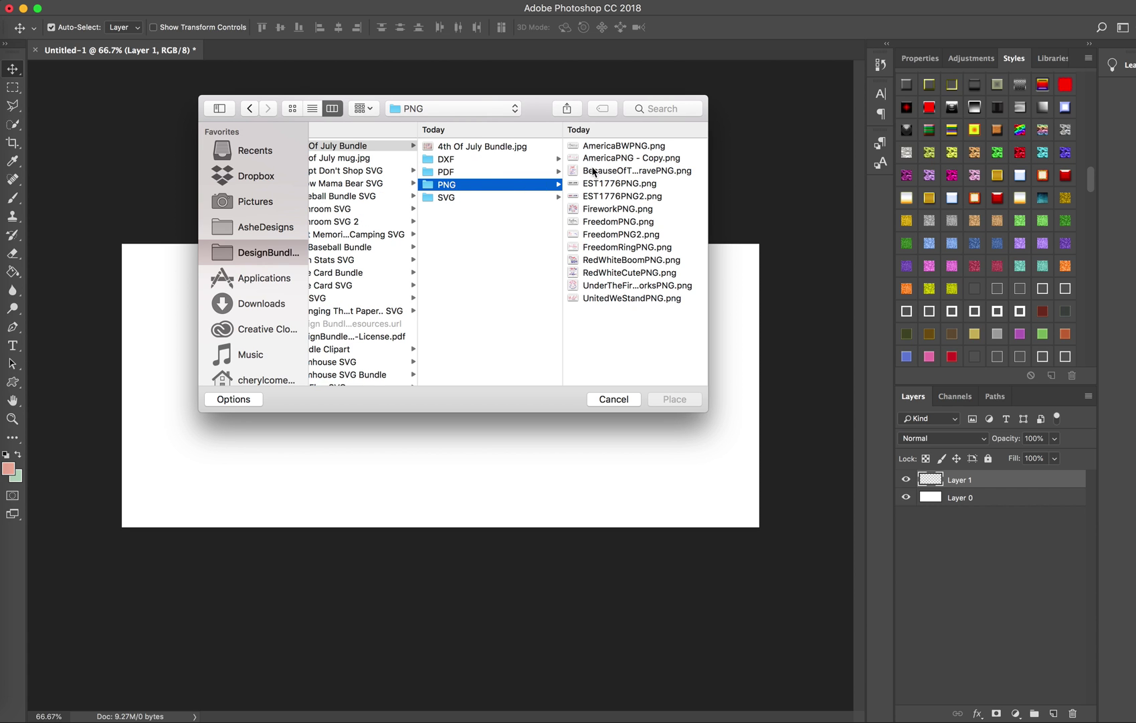
left_click(609, 147)
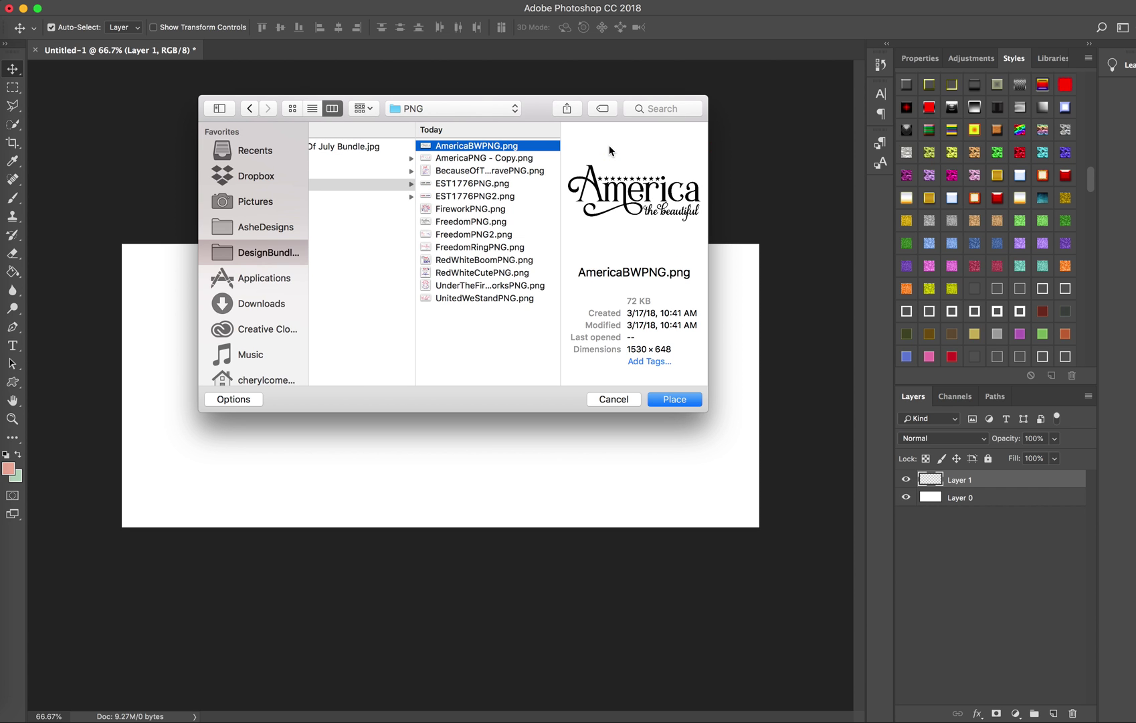
key("Down")
key("Down")
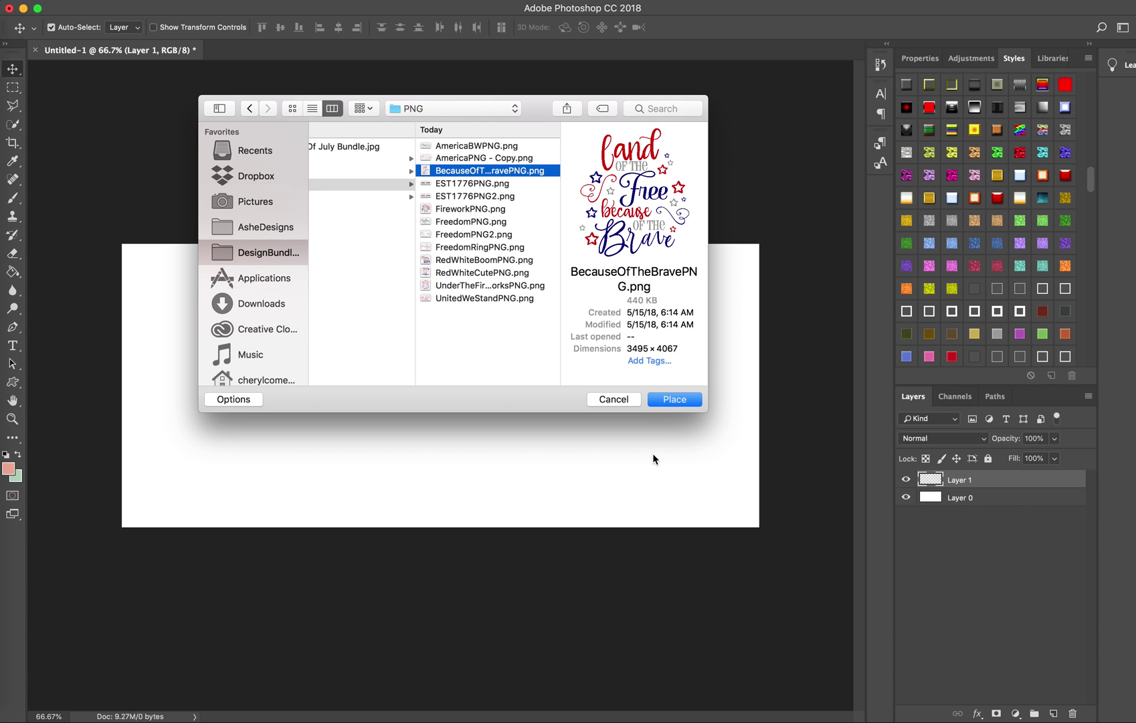
left_click(685, 400)
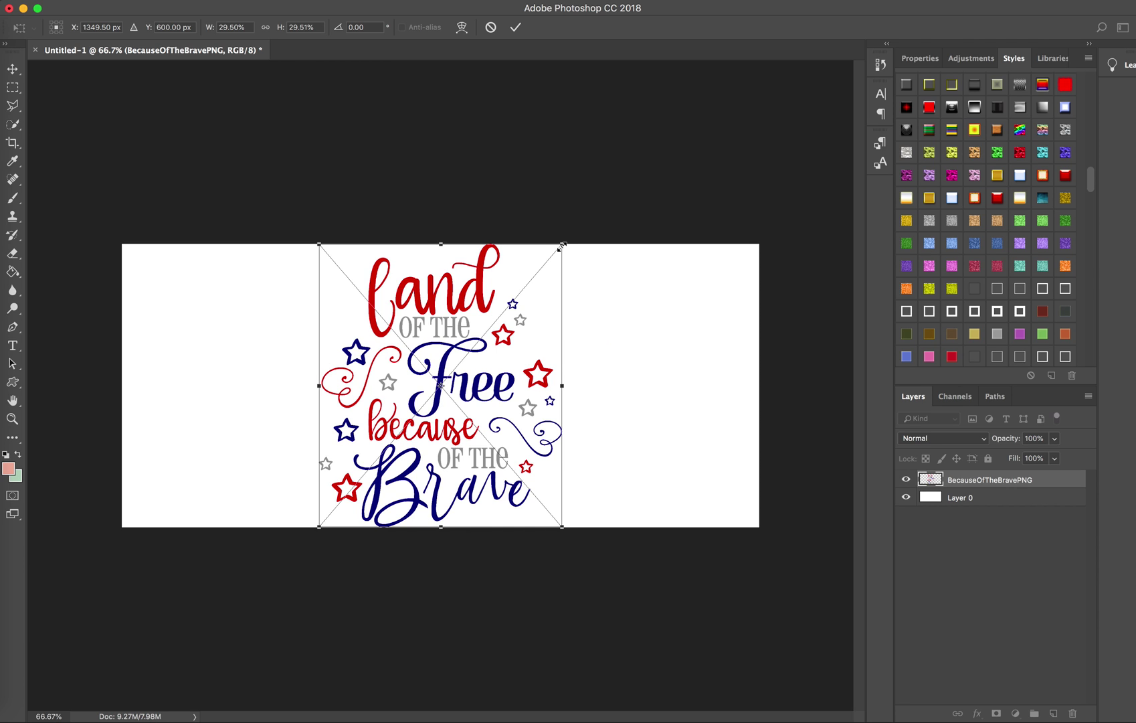
Step: Scale the Land of the Free artwork down and commit it on the canvas's left side
left_click_drag(562, 245, 498, 304)
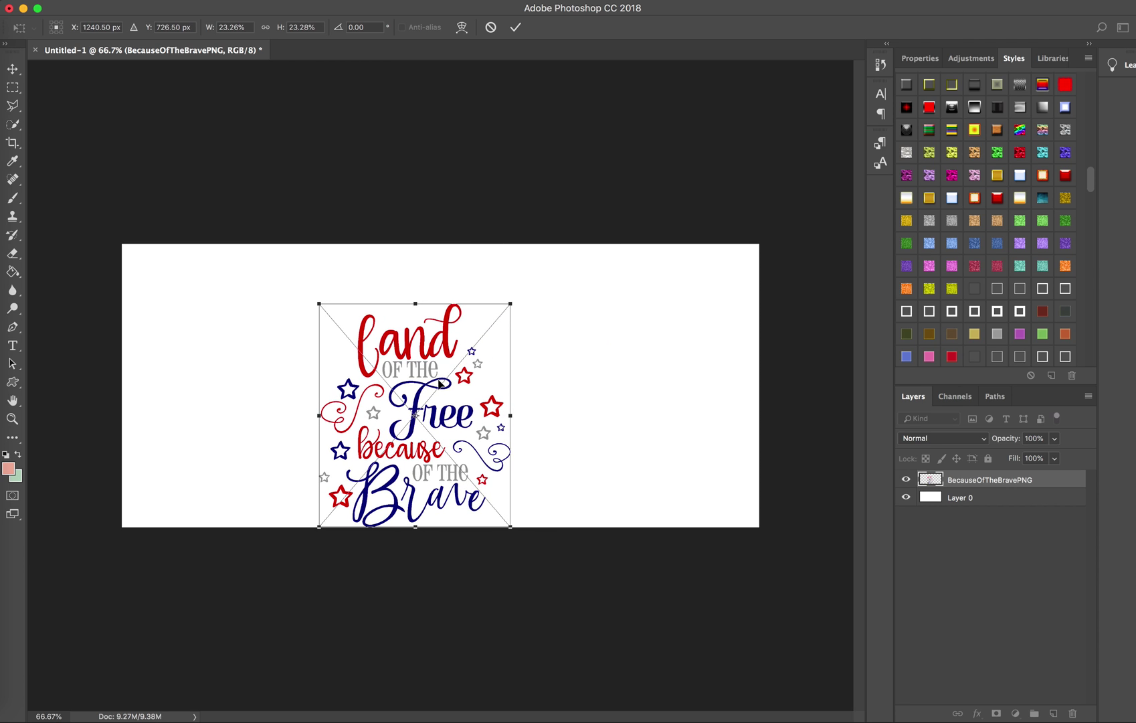
mouse_move(428, 376)
left_mouse_down()
mouse_move(344, 334)
mouse_move(308, 342)
mouse_move(322, 344)
left_mouse_up()
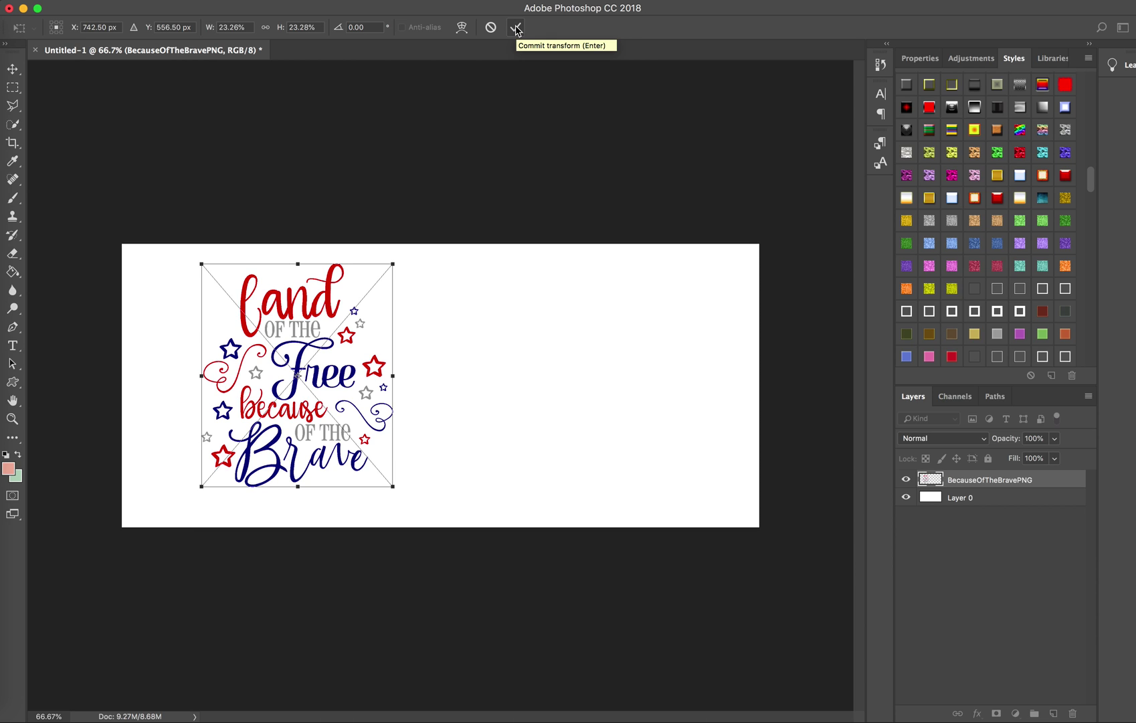
left_click(516, 28)
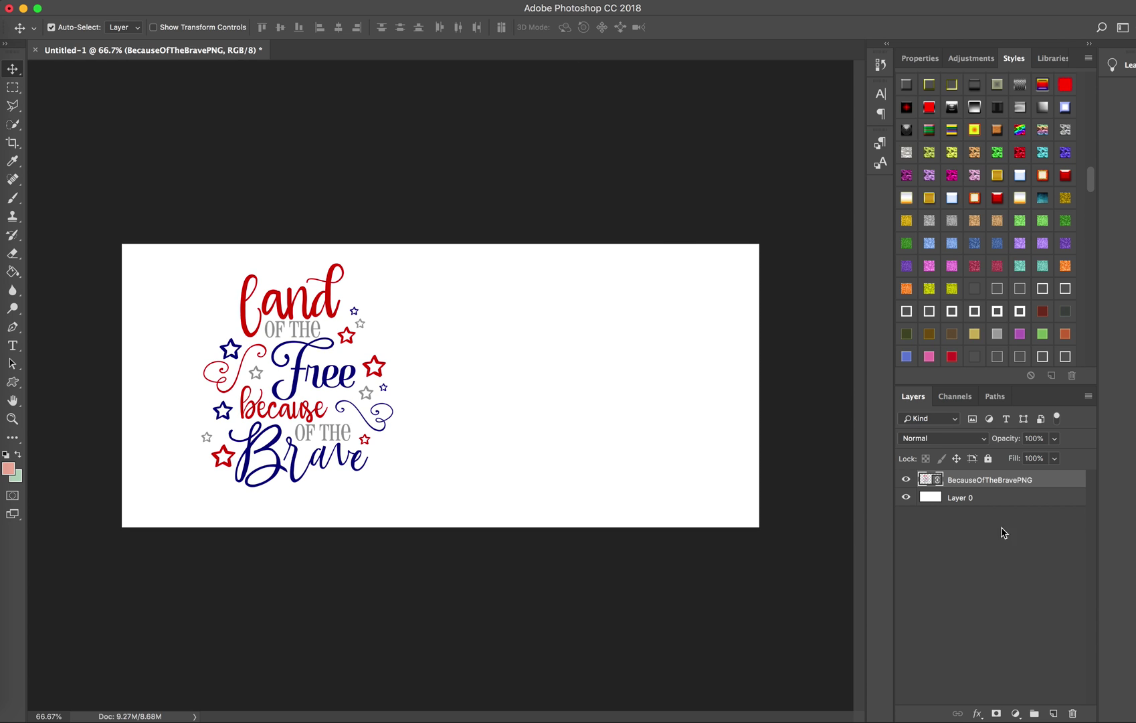
Step: Add a new layer, then browse the PNG folder in Place Linked toward UnderTheFireworksPNG.png
left_click(1054, 713)
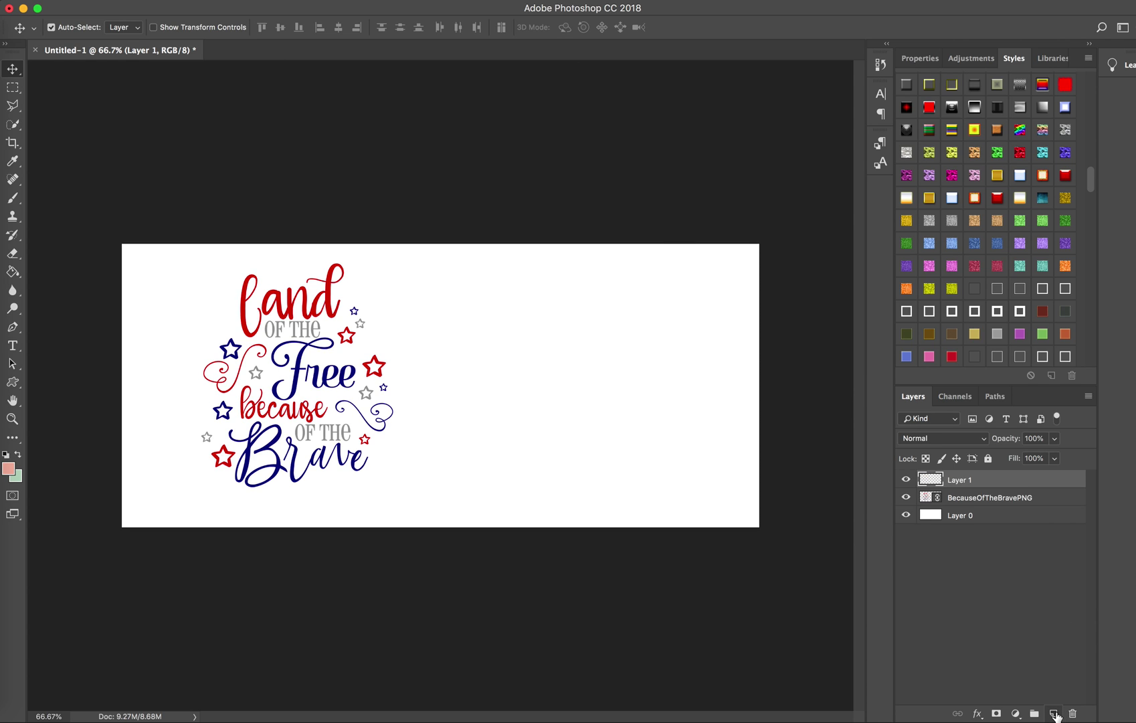
left_click(105, 2)
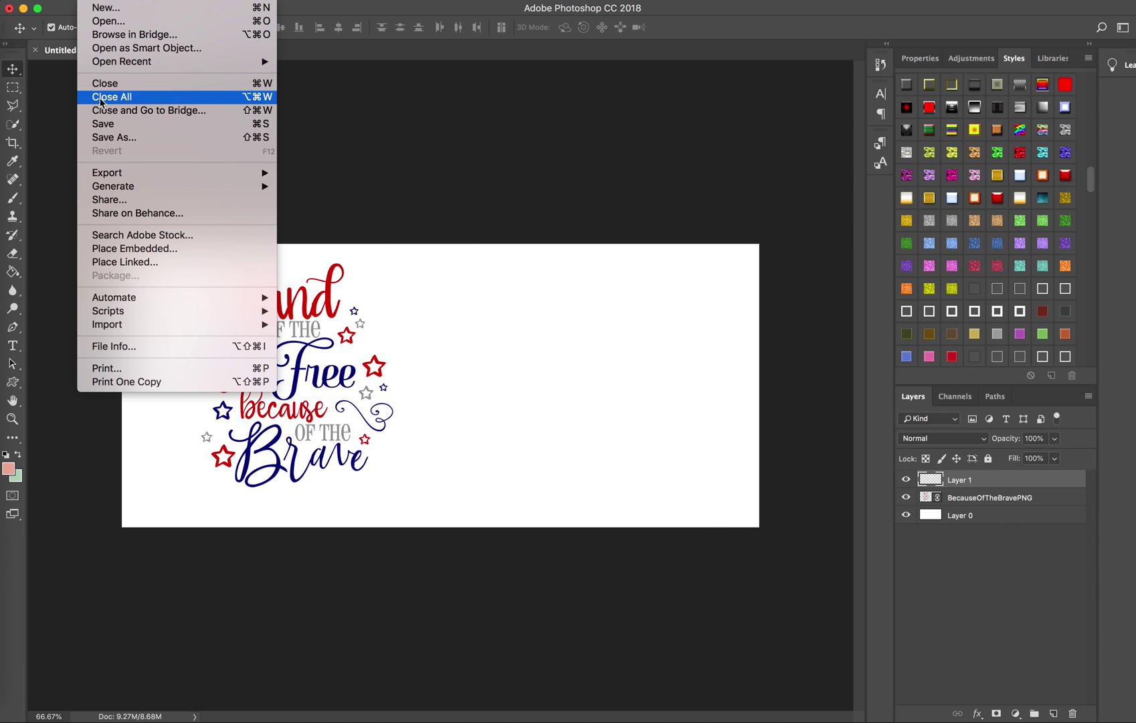
left_click(111, 266)
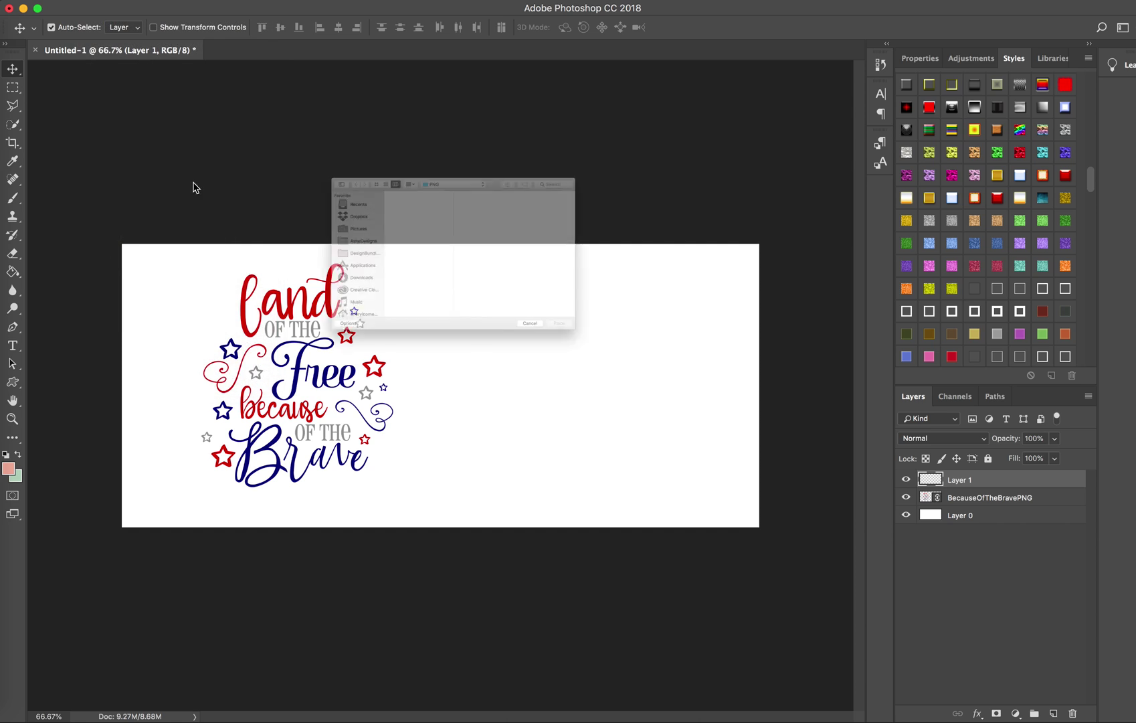
left_click(362, 172)
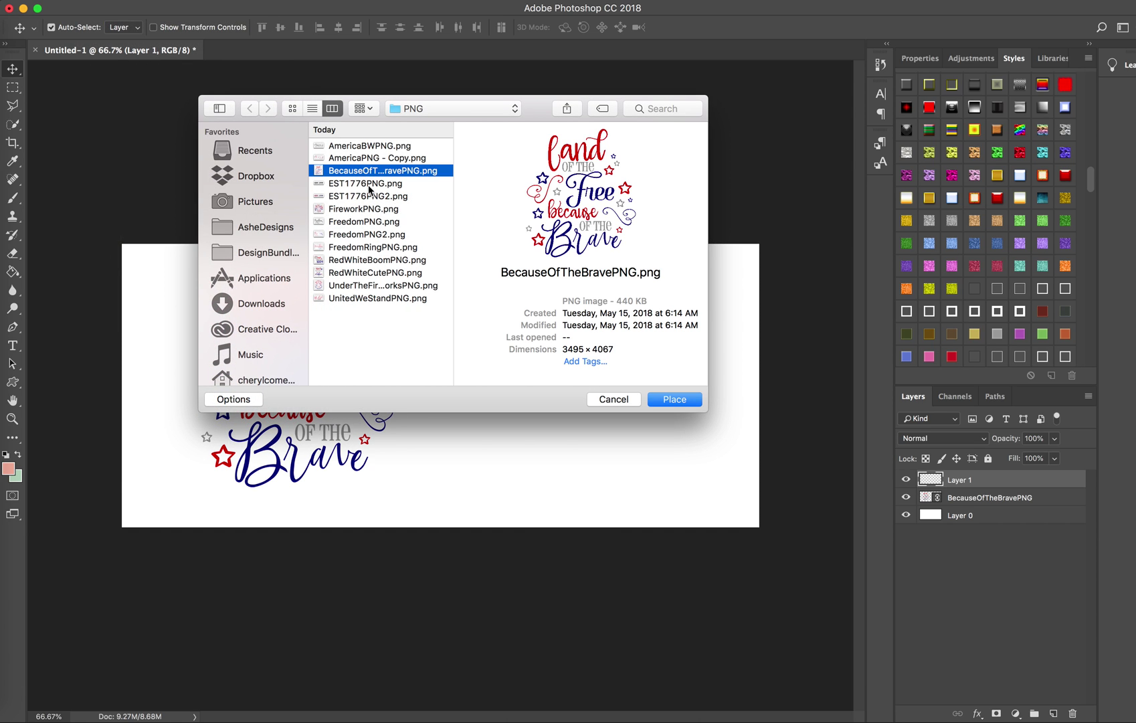
key("Down")
key("Down")
key("Down")
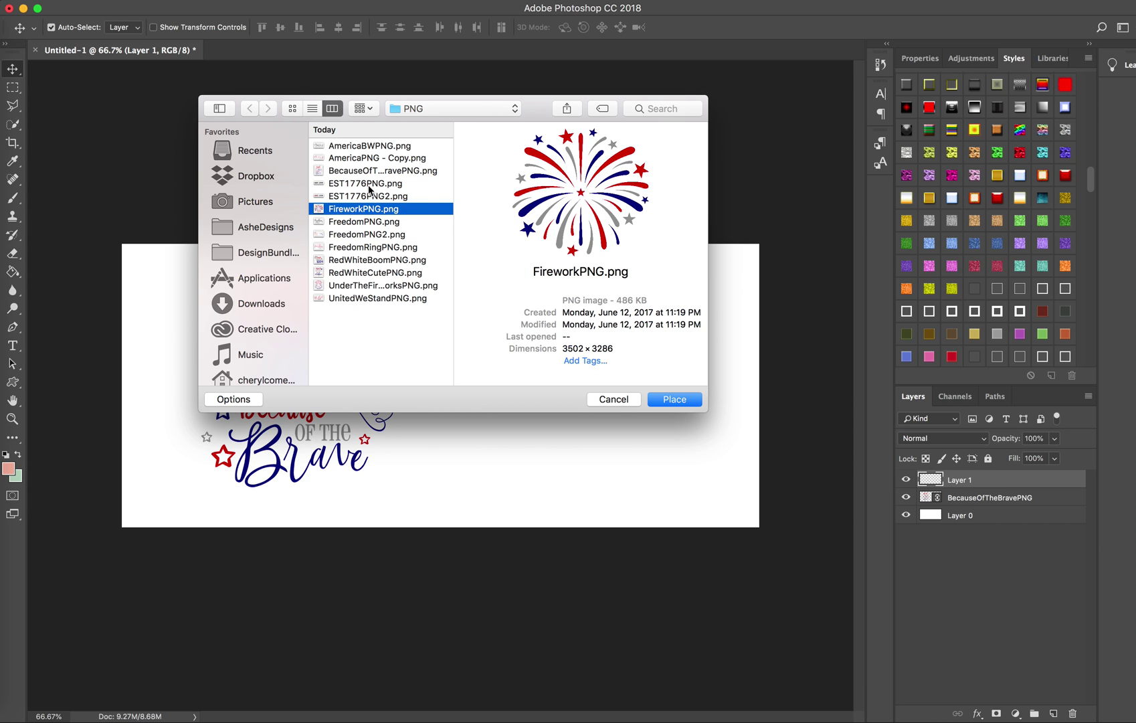
key("Down")
key("Down")
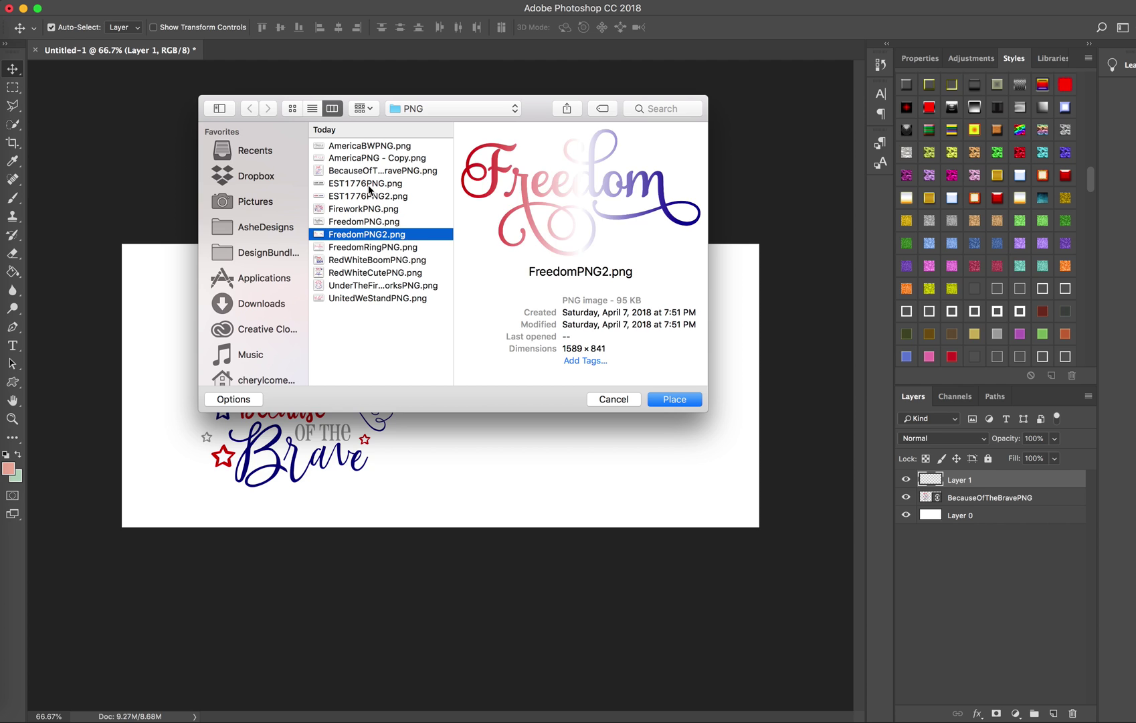
key("Down")
key("Down")
key("Down")
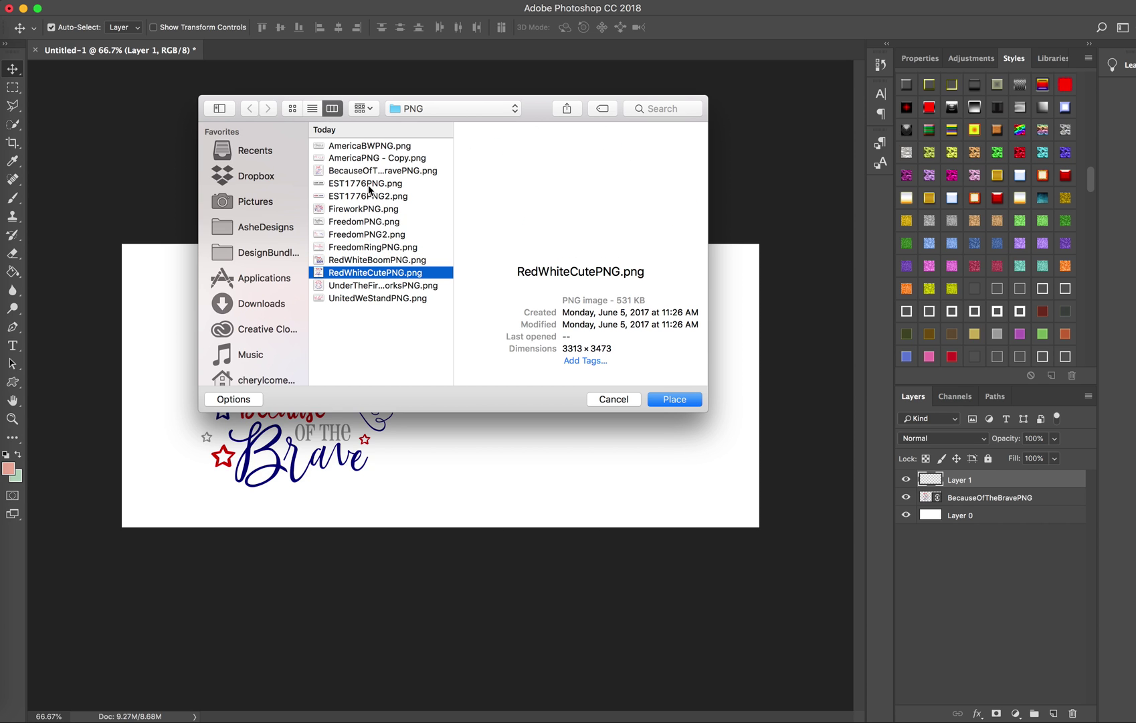
key("Down")
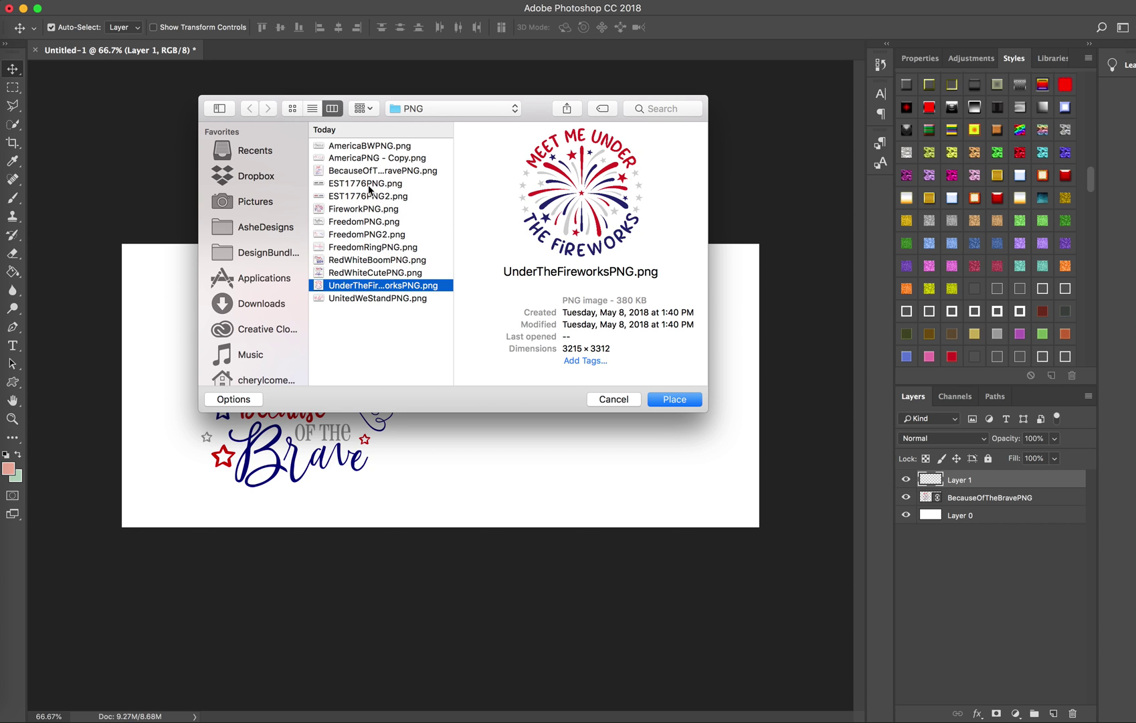
Step: Place UnderTheFireworksPNG.png, scale it down, move it right and commit
left_click(682, 400)
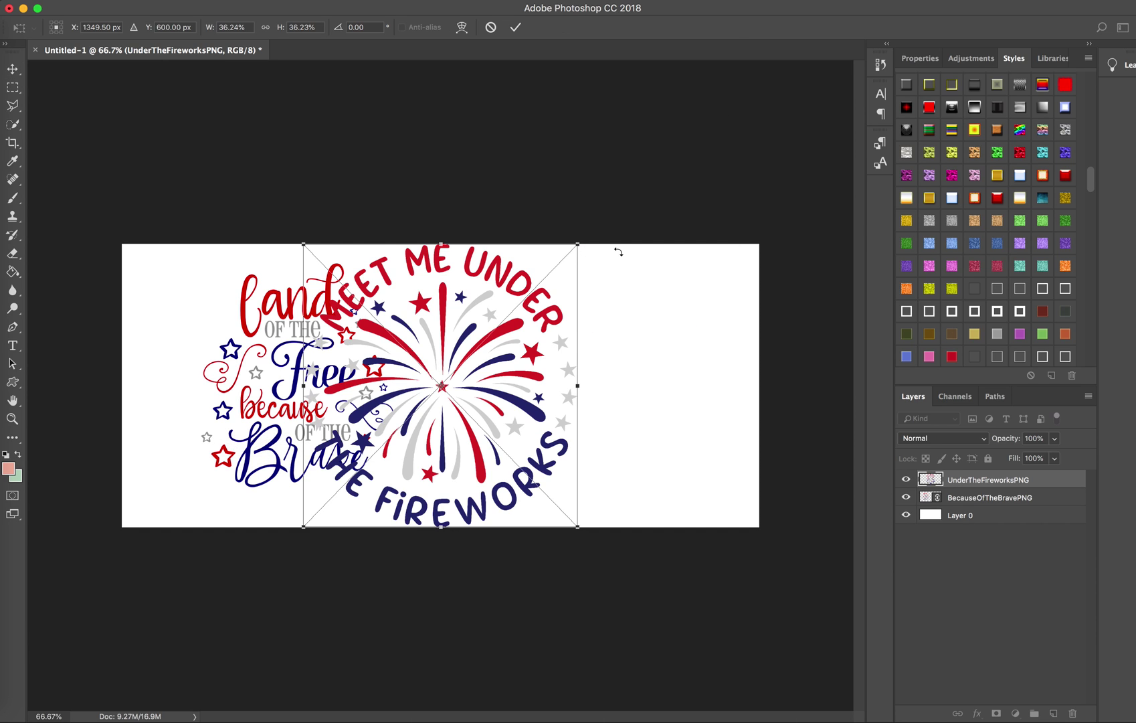
left_click_drag(578, 245, 544, 285)
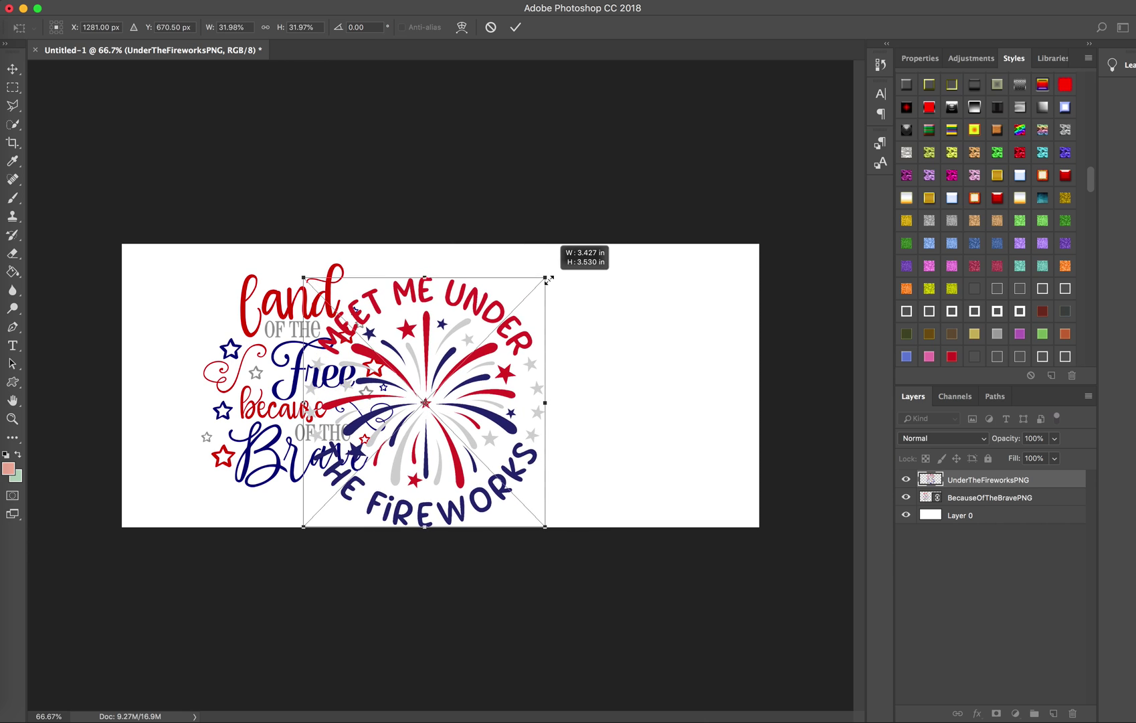
mouse_move(459, 379)
left_mouse_down()
mouse_move(653, 360)
mouse_move(624, 350)
left_mouse_up()
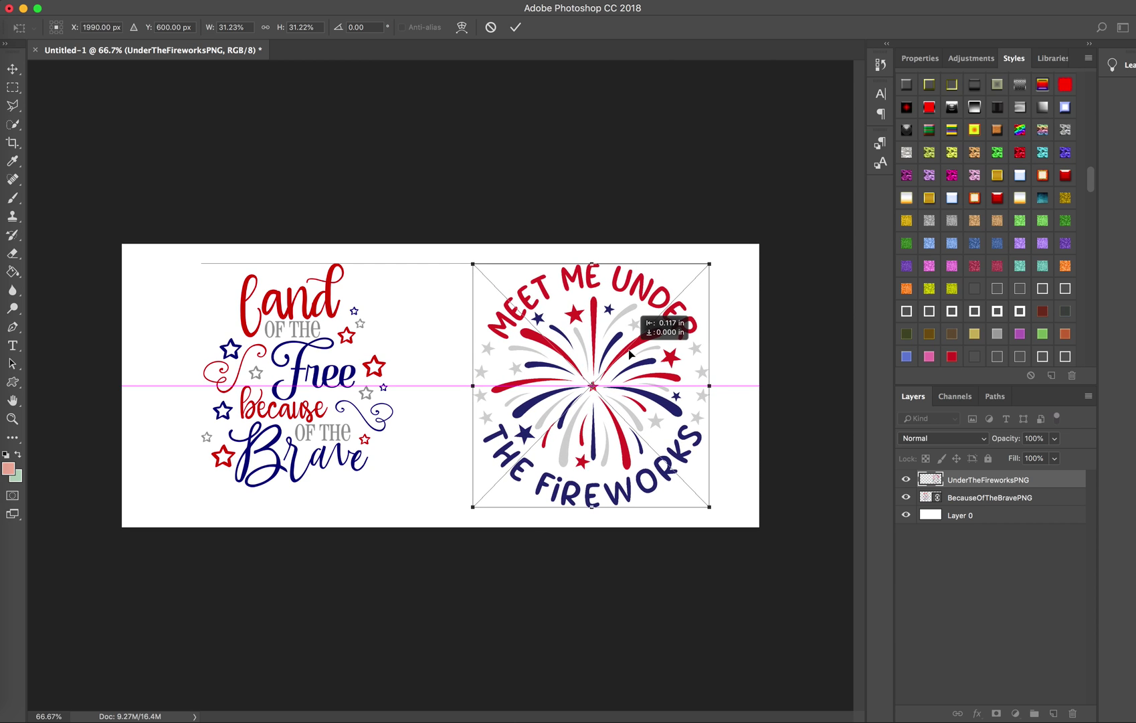
key("Return")
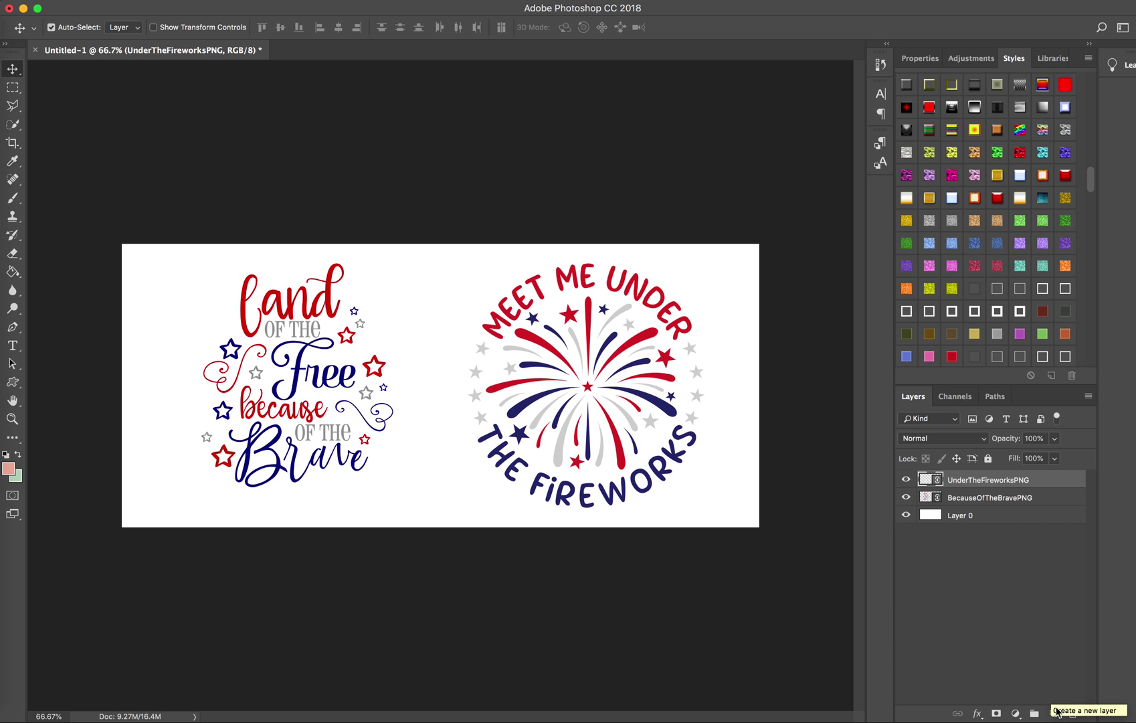
Step: Align both artworks' vertical centers, nudge them up slightly, and add a new empty layer
left_click(999, 503, "shift")
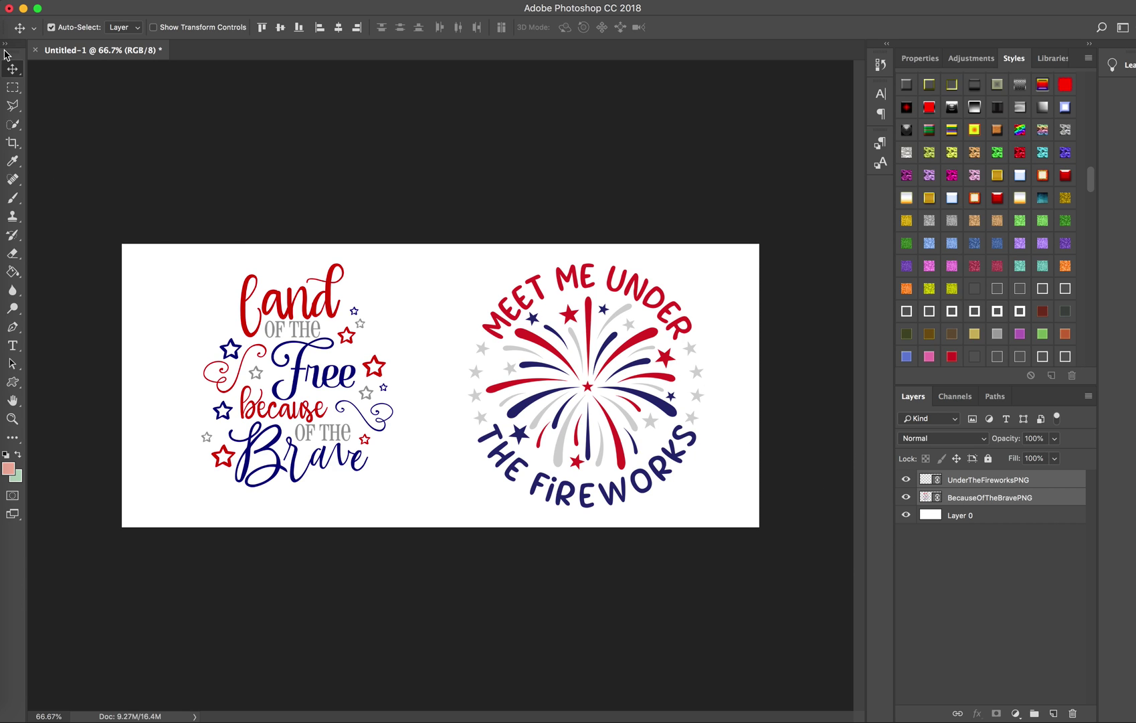
left_click(282, 28)
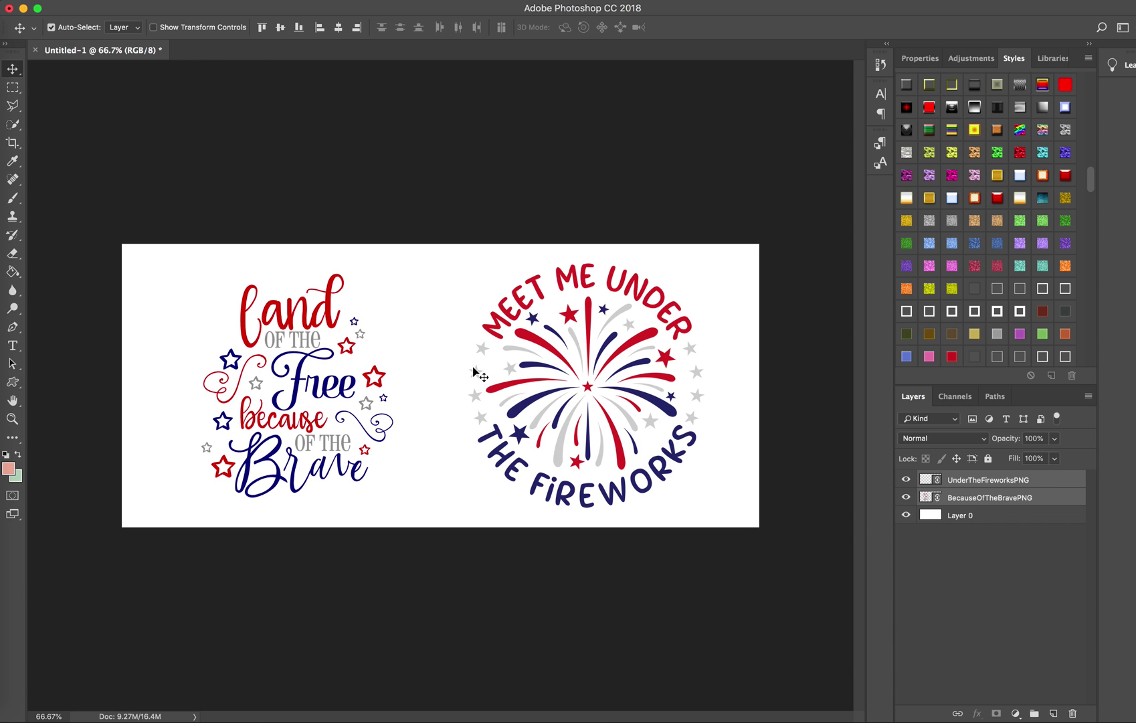
key("Up")
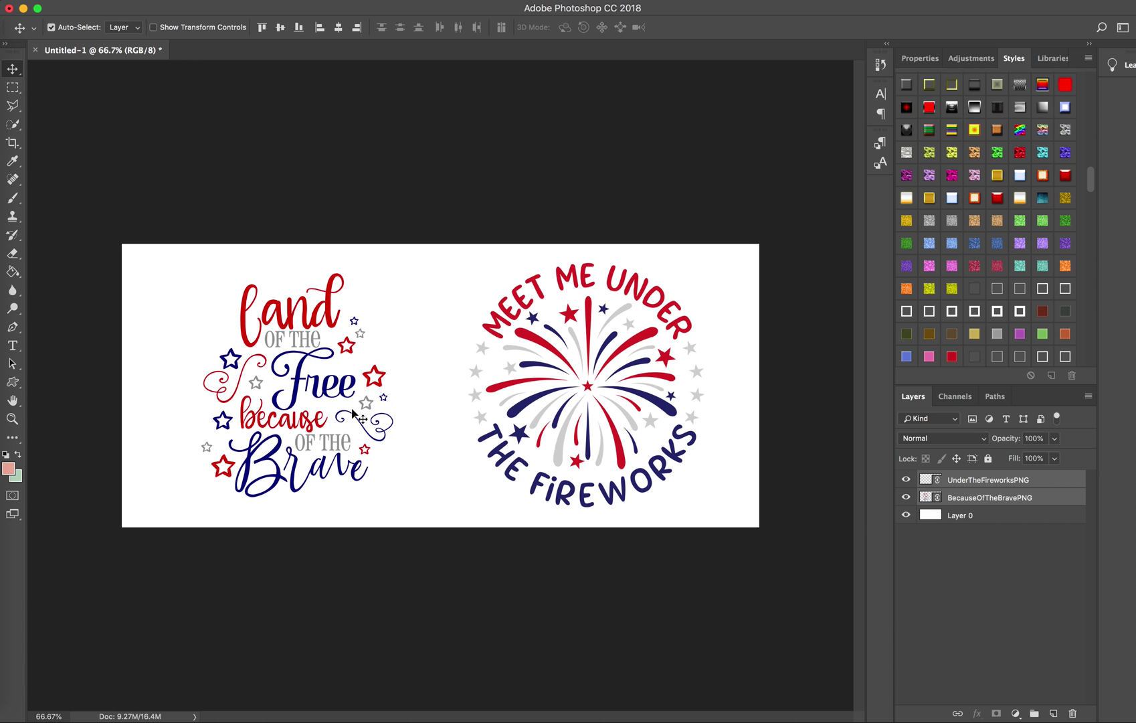
key("Up")
key("Up")
key("Up")
key("Up")
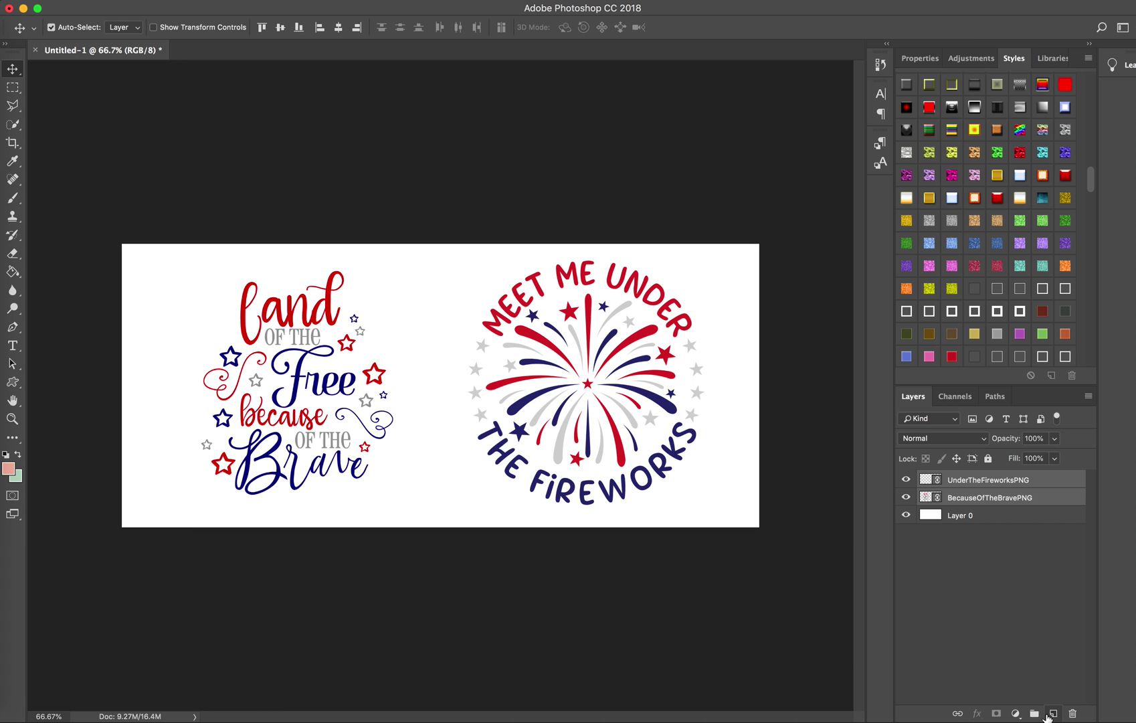
left_click(1053, 713)
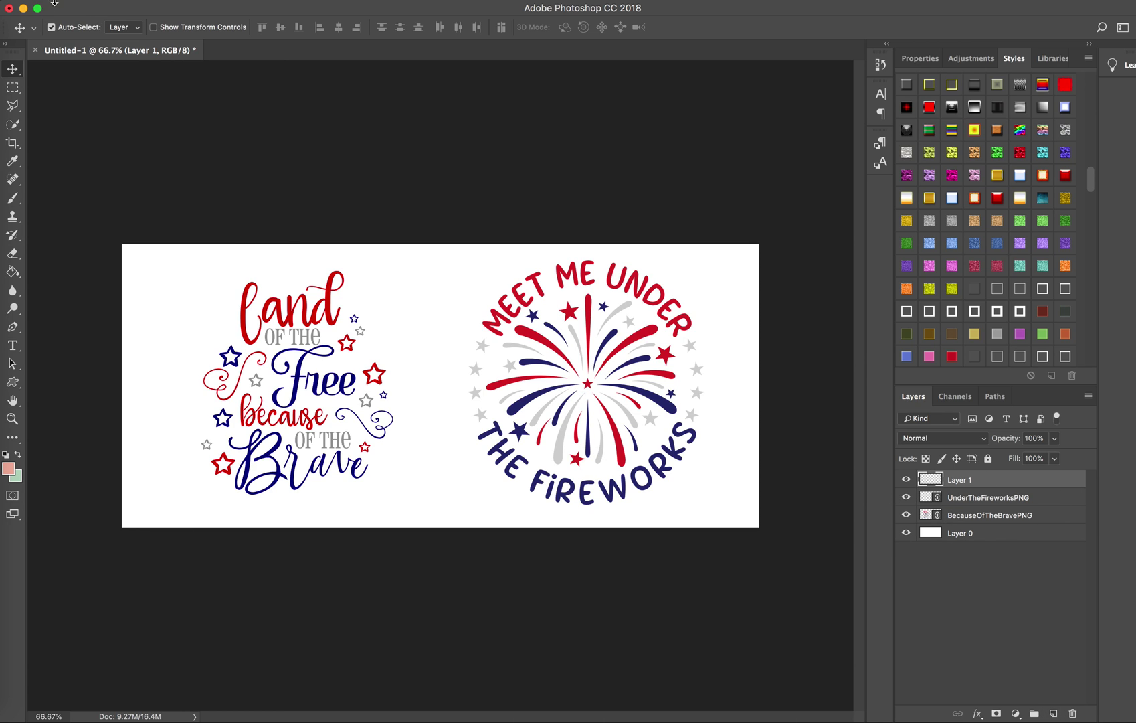
Step: Place FireworkPNG.png, scale it to about 31%, and move it over the right-hand artwork
left_click(87, 1)
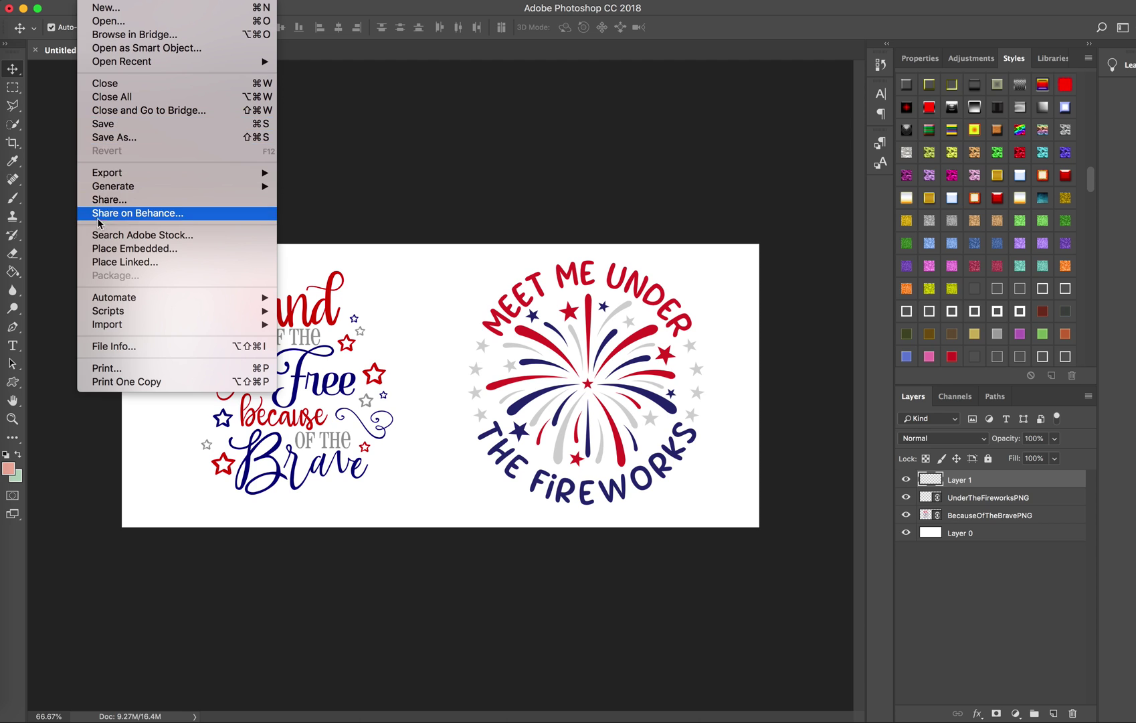
left_click(107, 262)
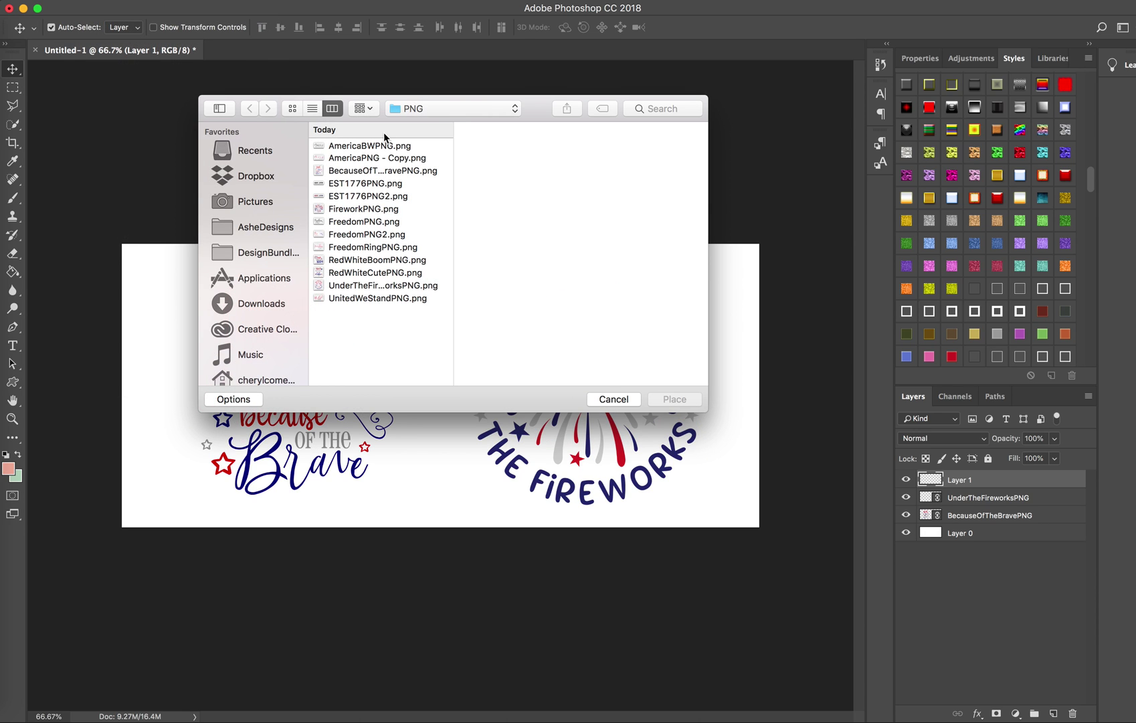
left_click(359, 209)
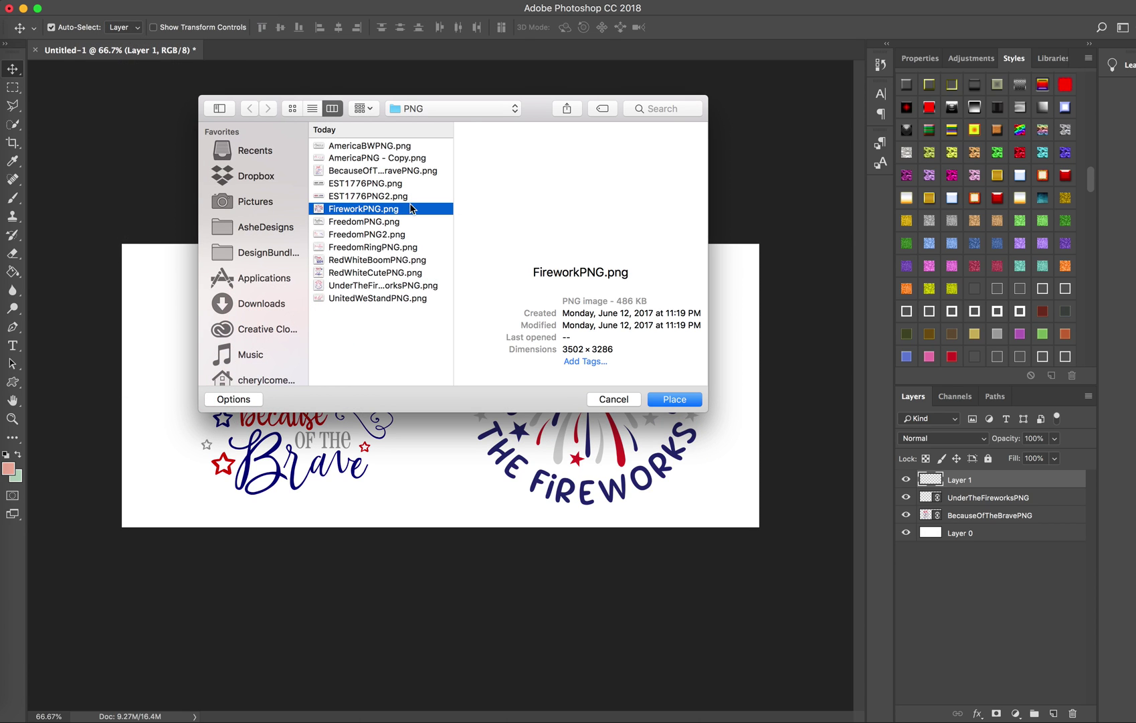
left_click(675, 399)
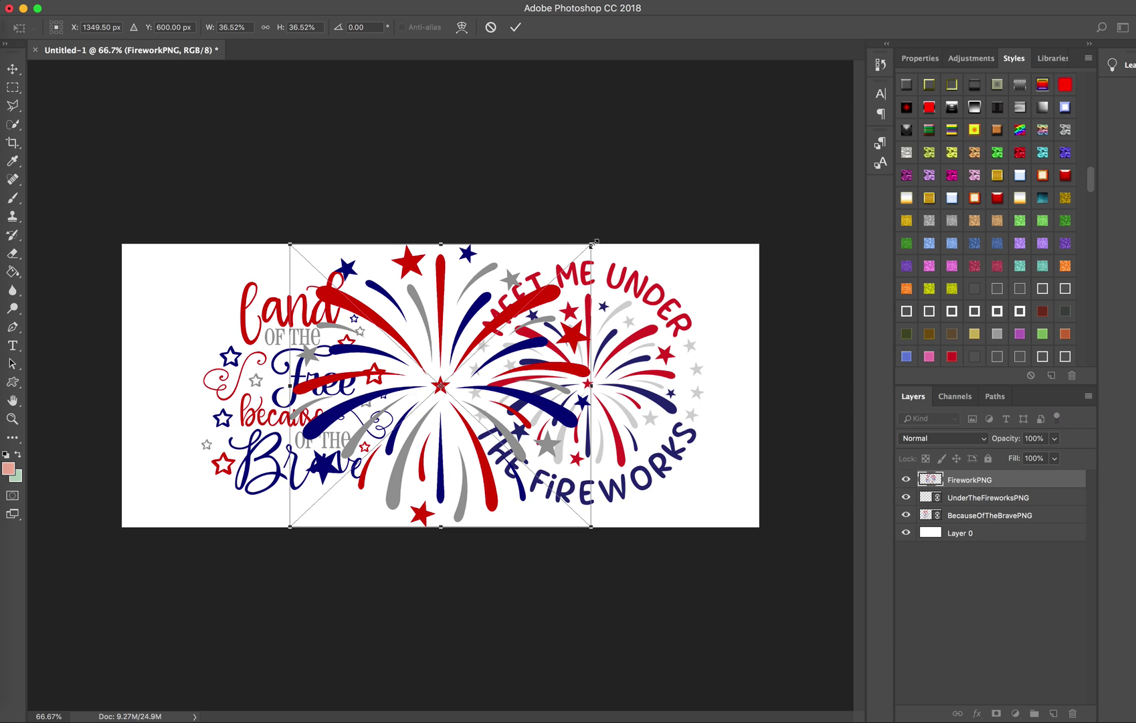
left_click_drag(592, 244, 546, 293)
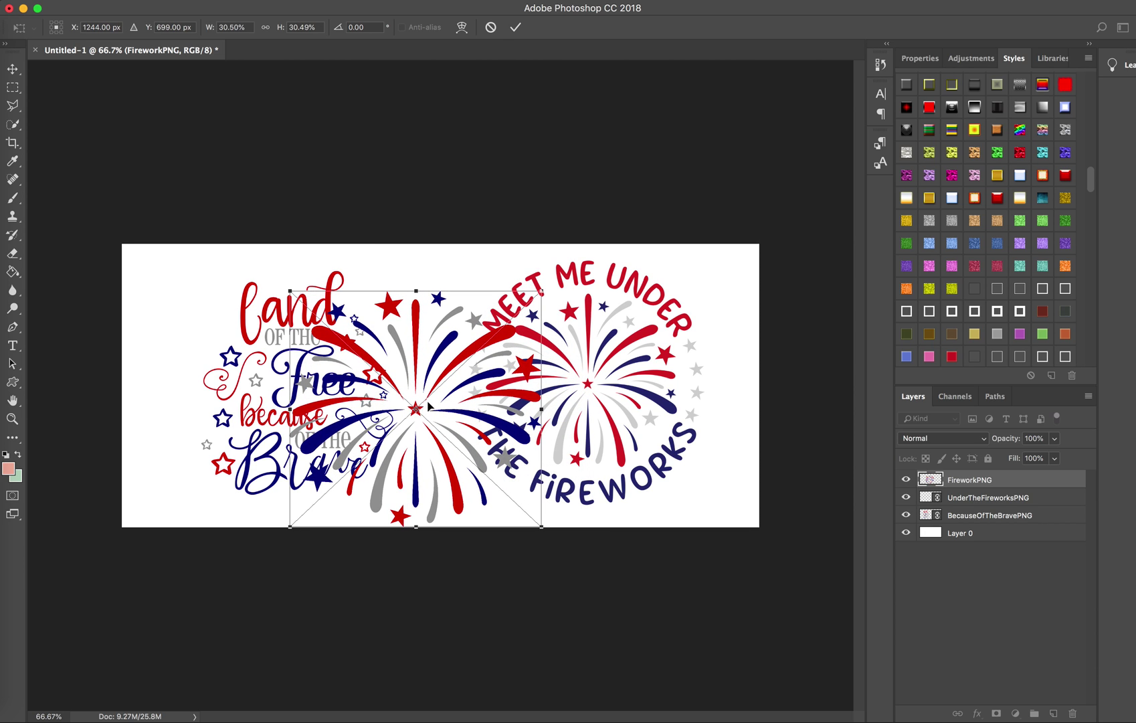
mouse_move(432, 403)
left_mouse_down()
mouse_move(626, 381)
mouse_move(606, 380)
left_mouse_up()
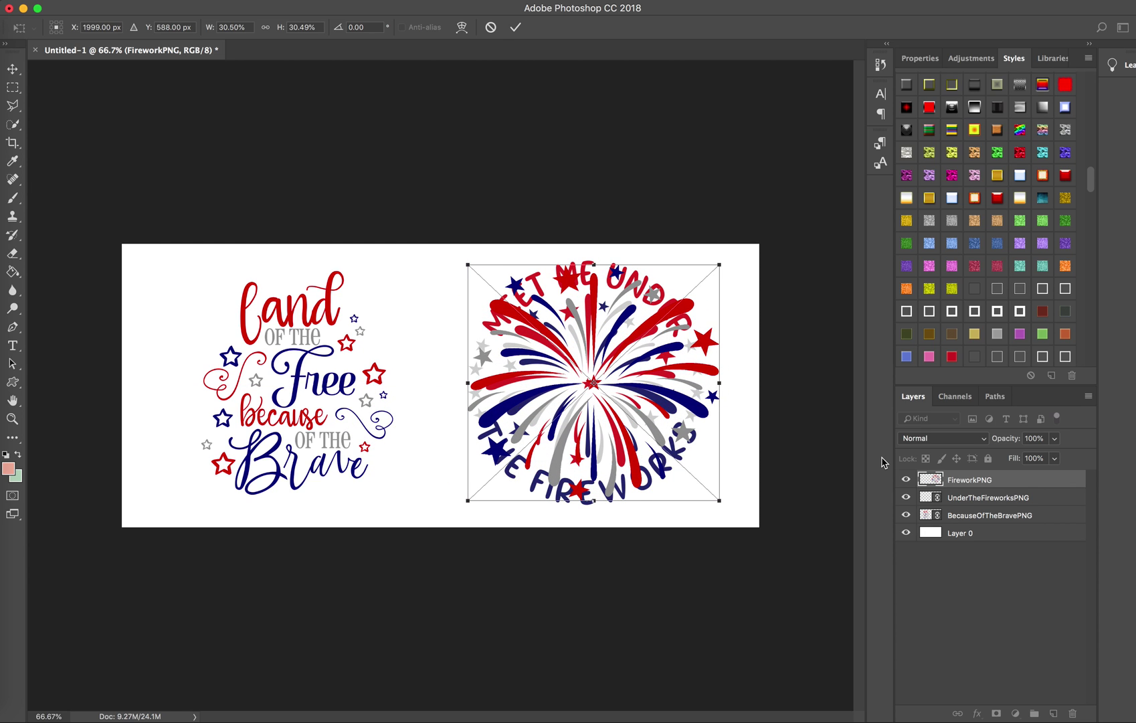
Step: Commit the fireworks burst, then hide and delete the UnderTheFireworksPNG layer
key("Return")
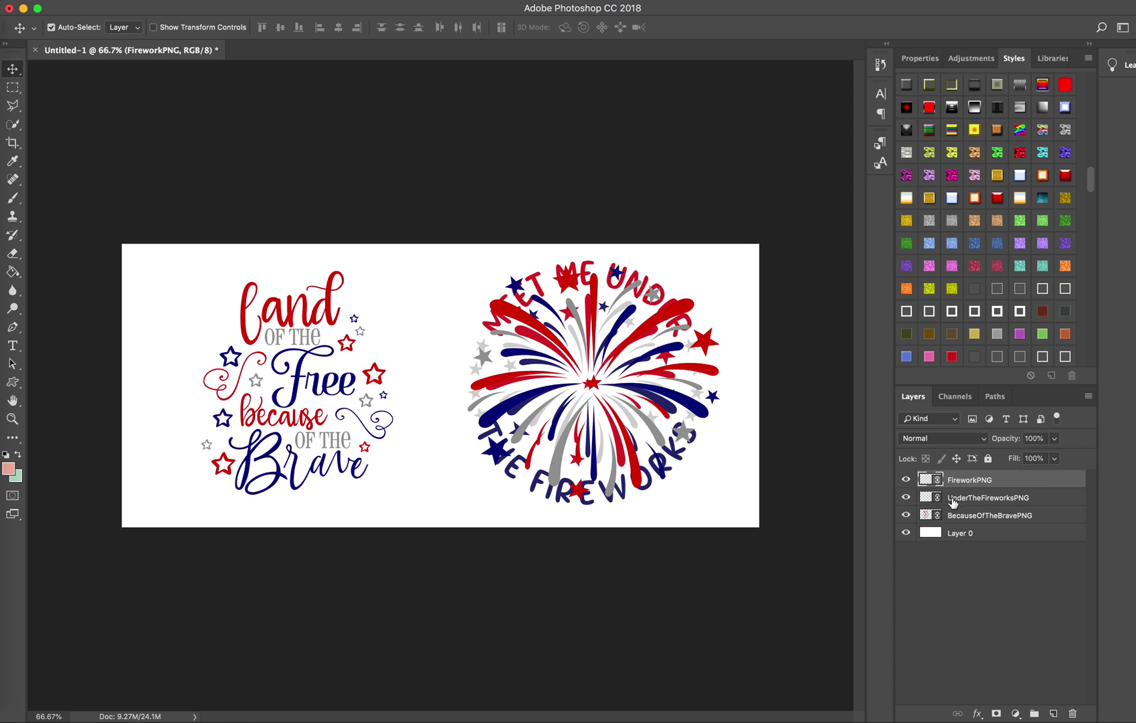
left_click(963, 497)
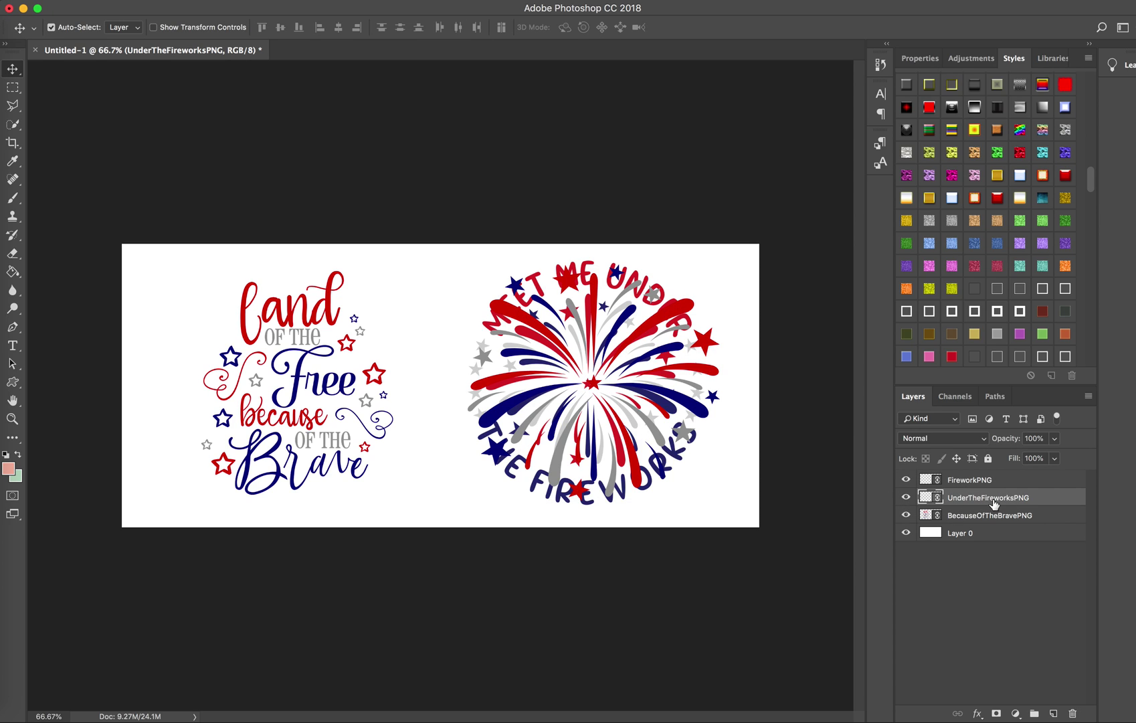
left_click(905, 497)
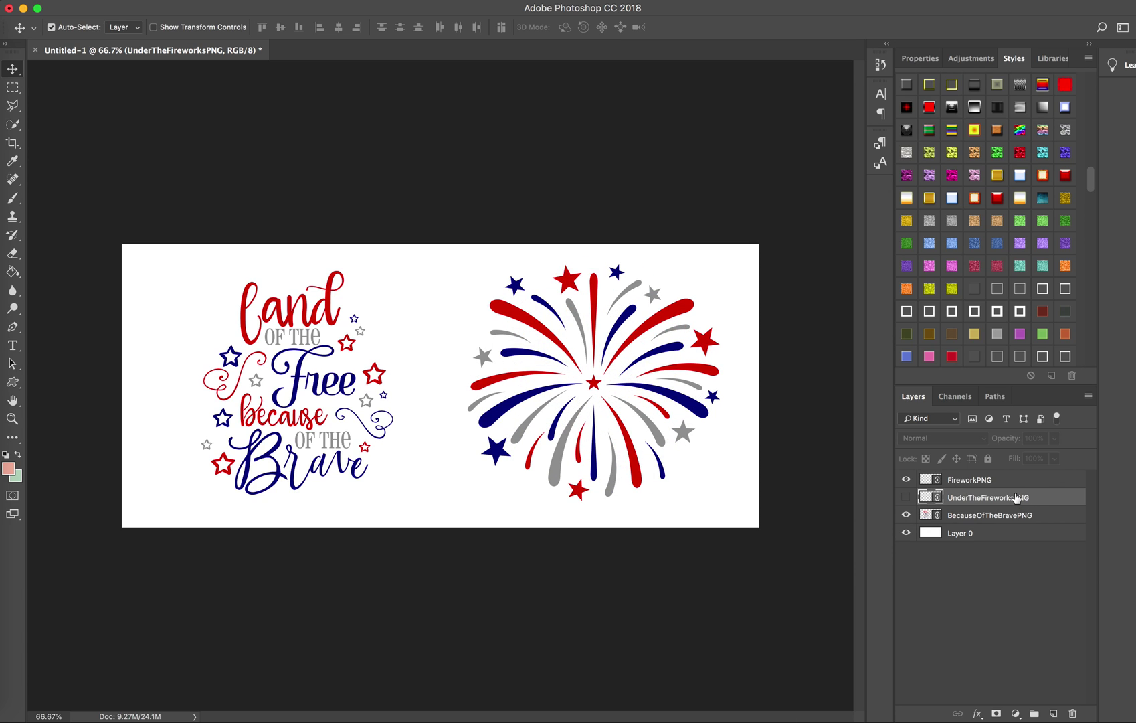
left_click(1072, 713)
left_click(692, 240)
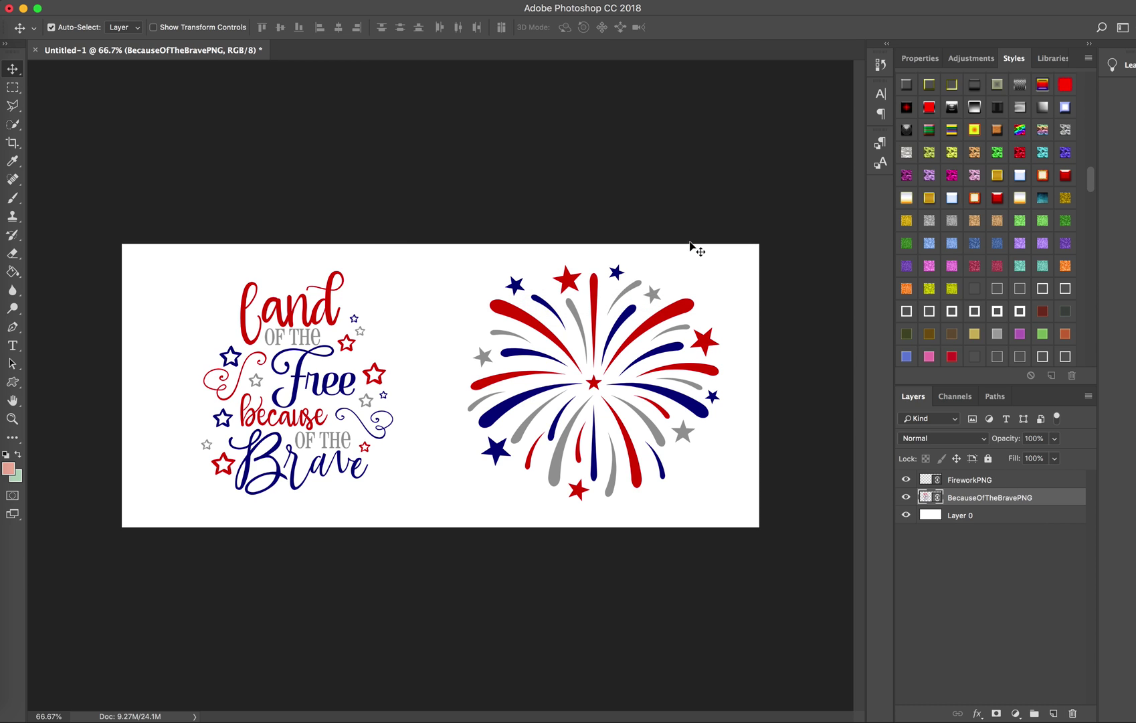
Step: Nudge the Land of the Free and FireworkPNG artworks slightly left, then select Layer 0
left_click(972, 480)
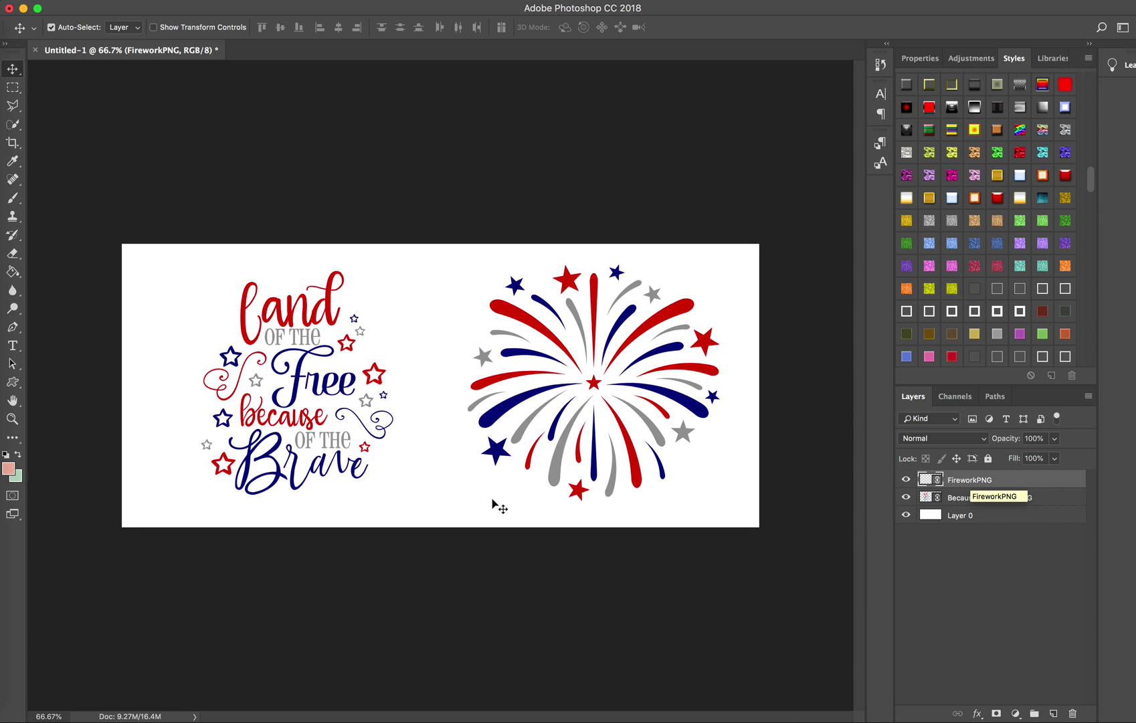
mouse_move(338, 408)
left_mouse_down()
mouse_move(305, 383)
mouse_move(326, 386)
left_mouse_up()
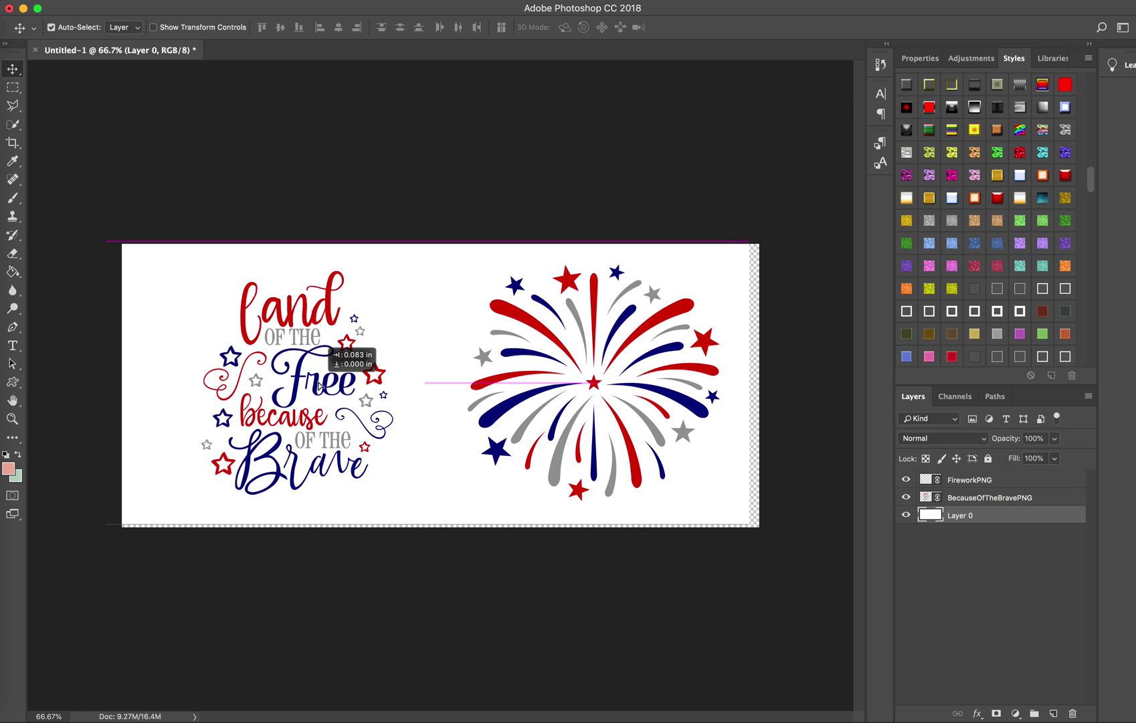
left_click(993, 498)
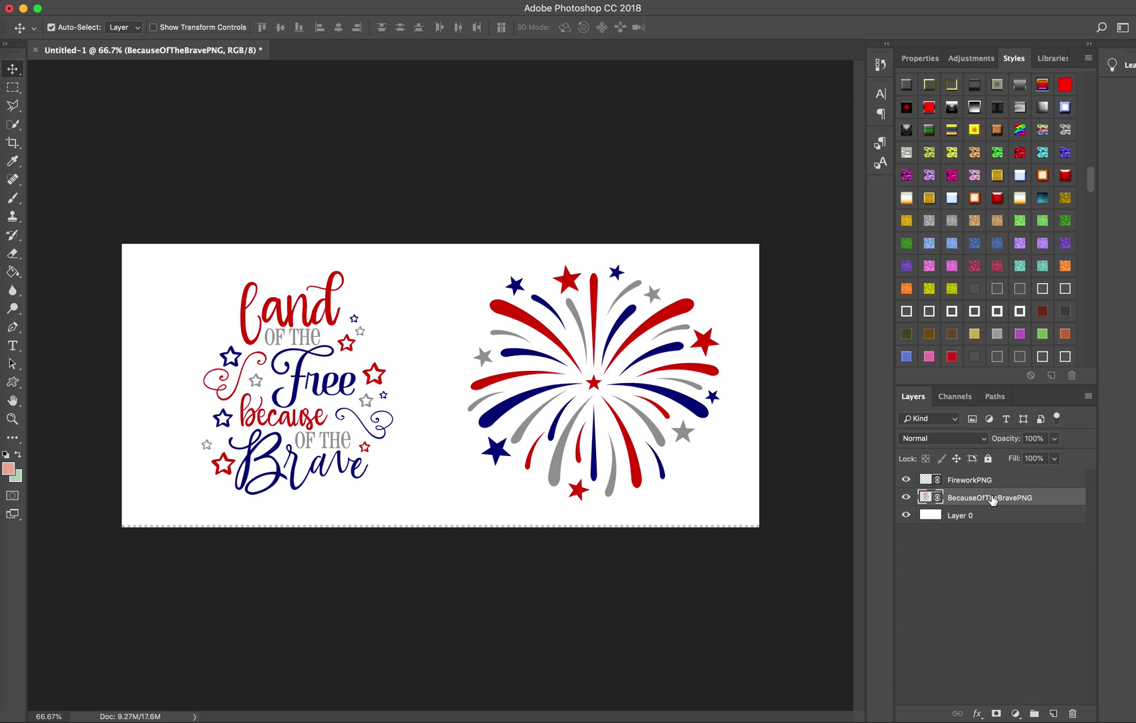
key("Left")
key("Left")
key("Left")
key("Left")
key("Left")
key("Left")
key("Left")
key("Left")
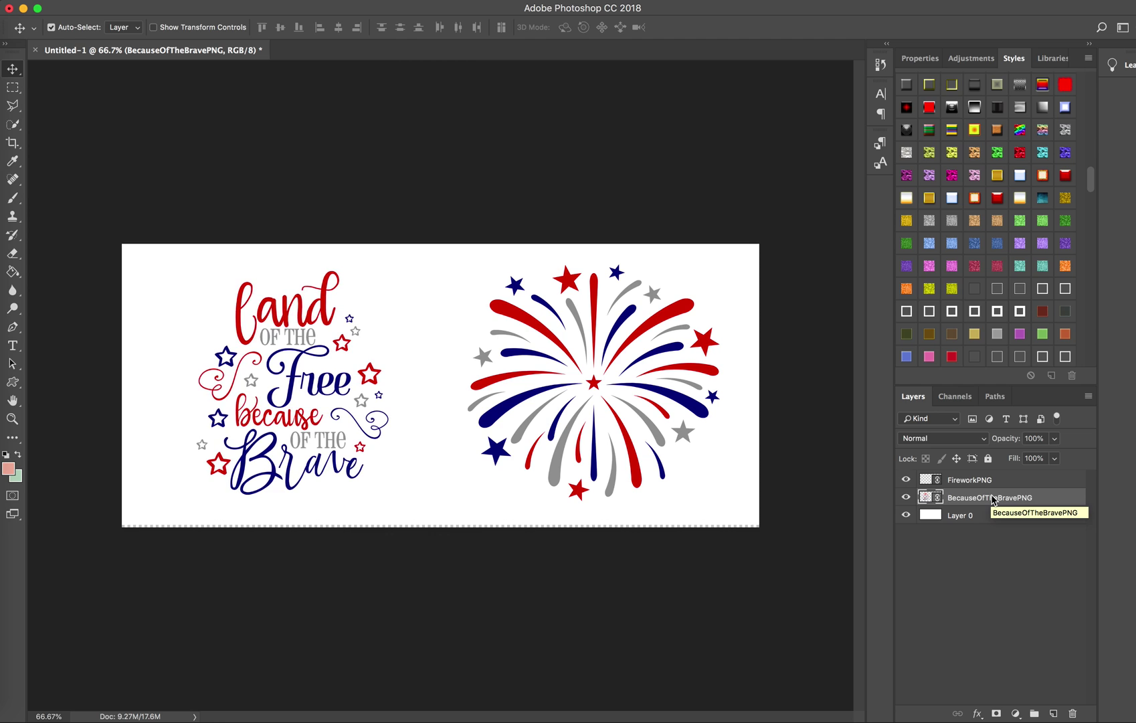
key("Left")
key("Left")
key("Left")
key("Left")
key("Left")
key("Left")
key("Left")
key("Left")
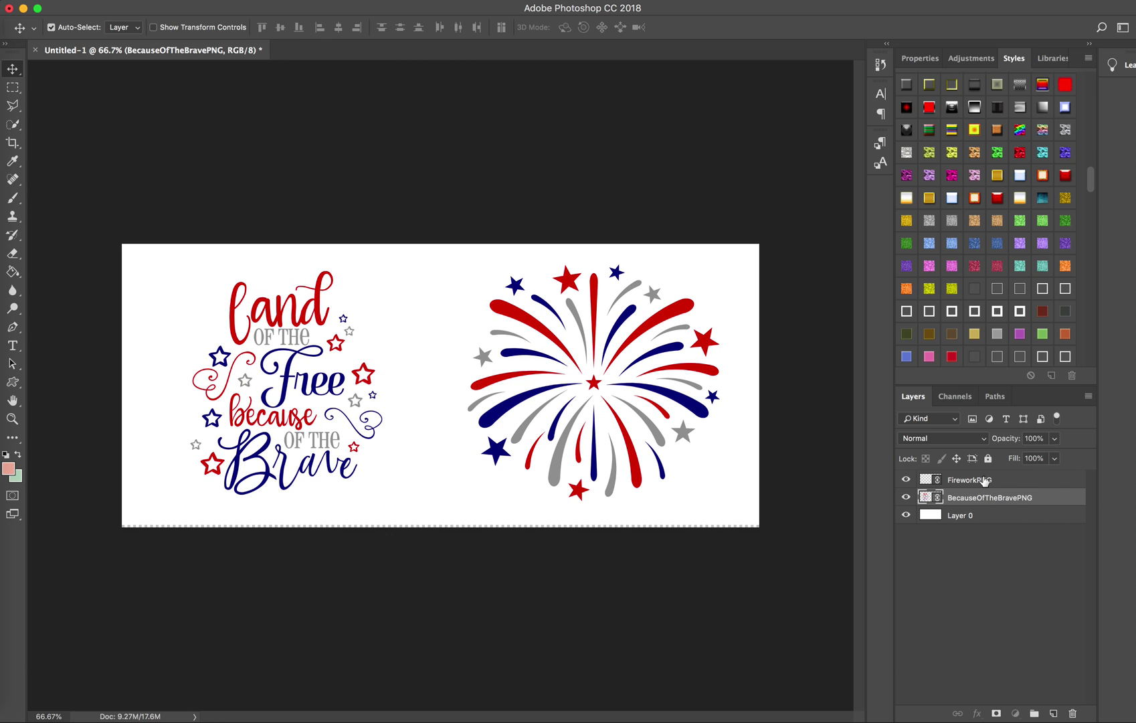
left_click(983, 480)
key("Left")
key("Left")
key("Left")
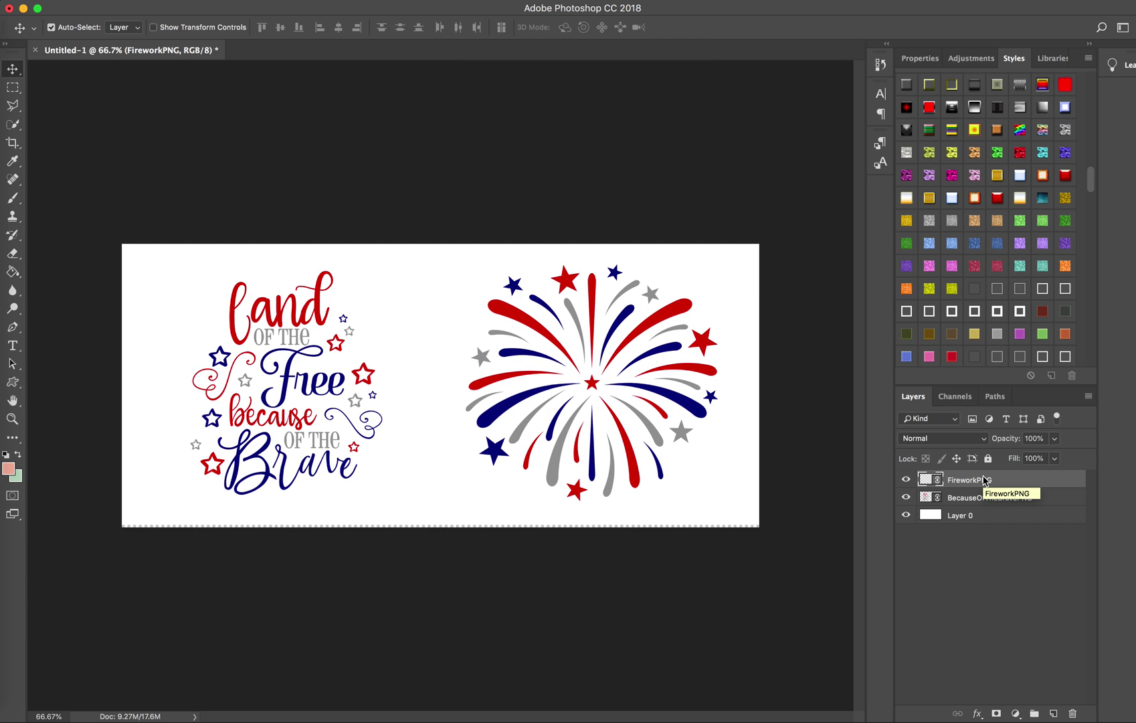
key("Left")
key("Left")
key("Left")
key("Left")
key("Left")
key("Left")
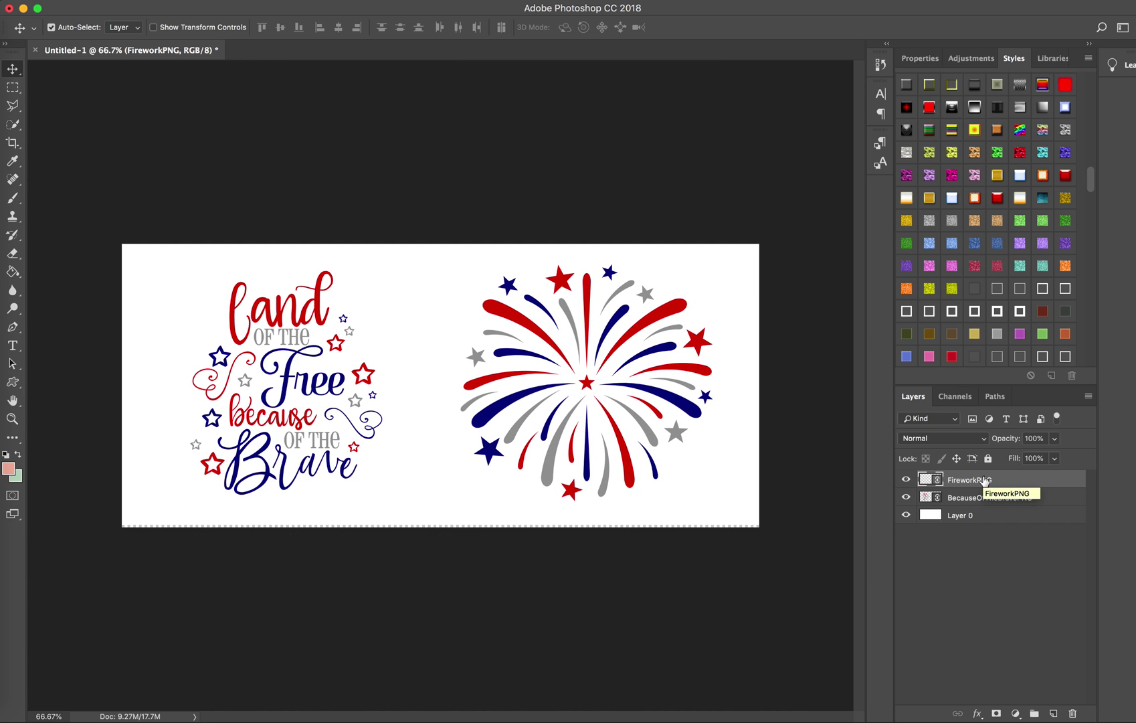
key("Left")
key("Left")
key("Left")
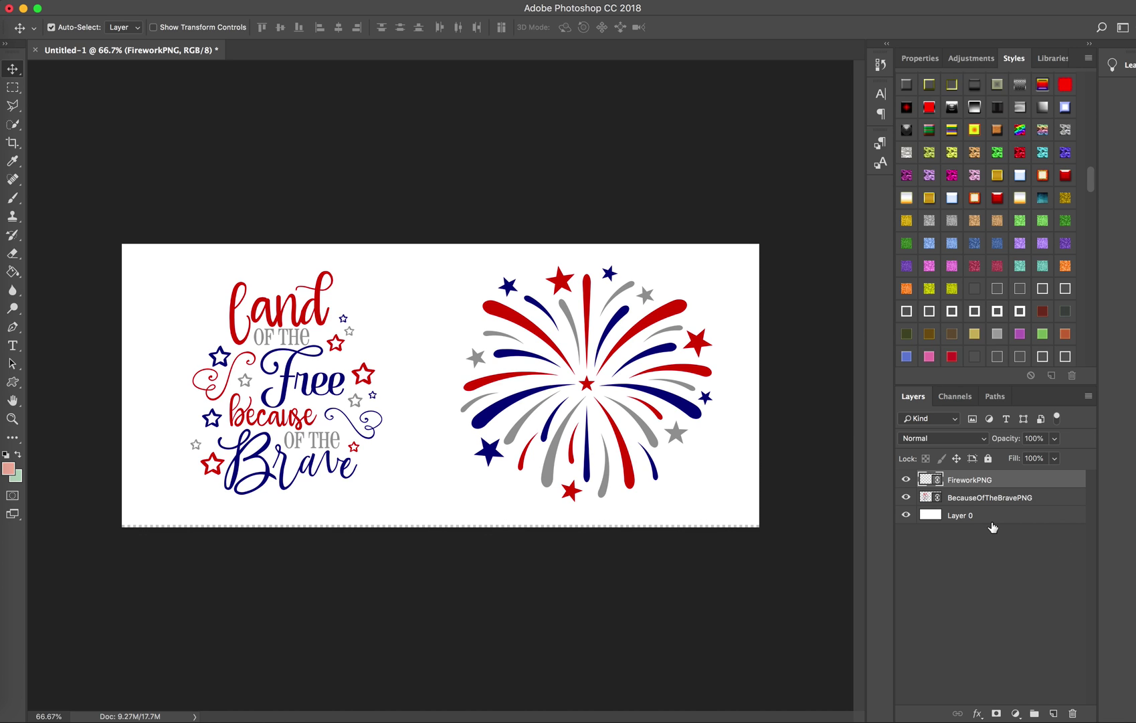
left_click(990, 517)
Step: Add a new layer and paint-bucket fill it with the gray texture pattern
left_click(1053, 713)
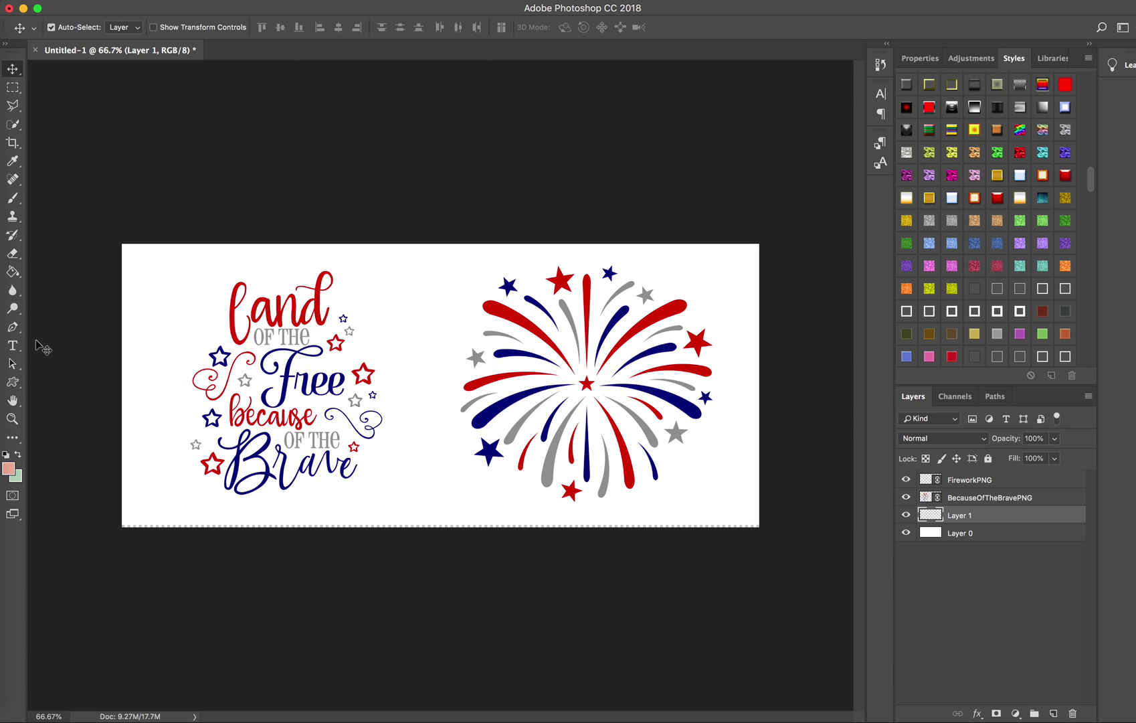
left_click(12, 272)
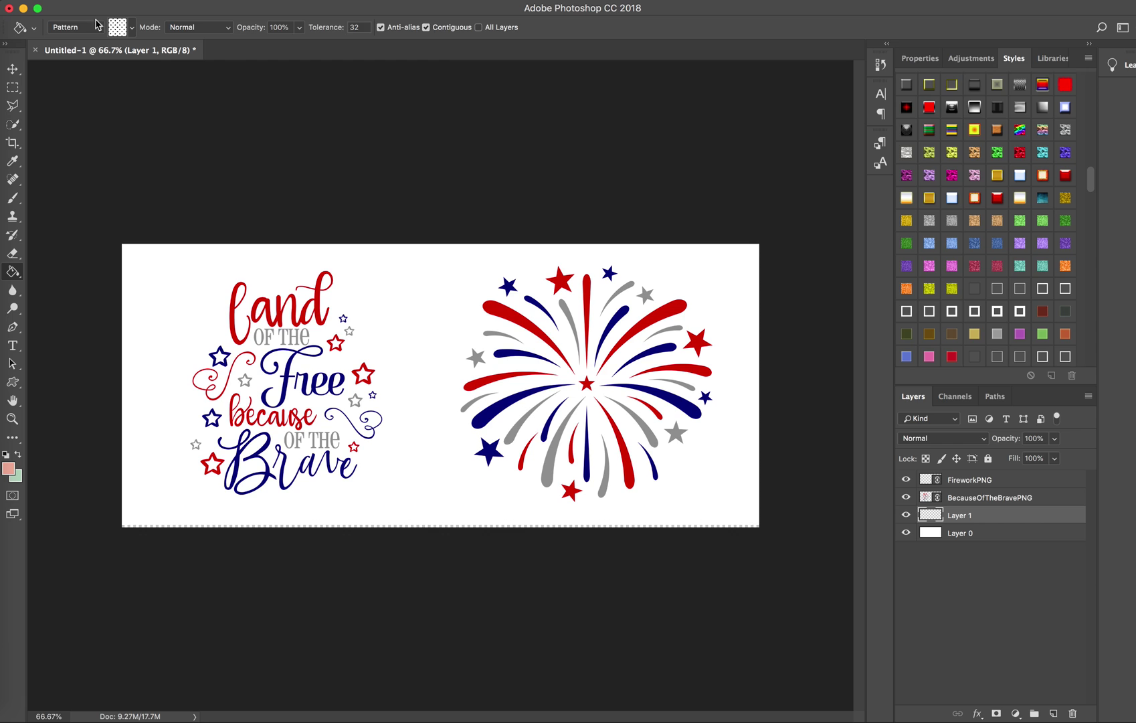
left_click(132, 30)
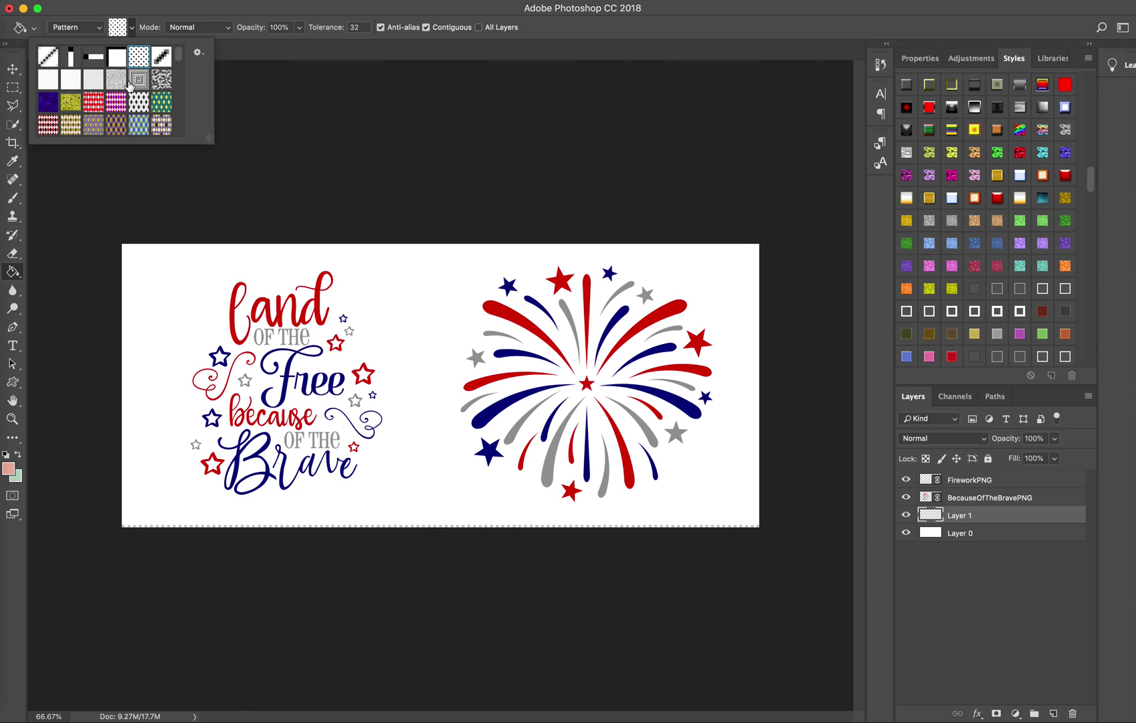
left_click(118, 80)
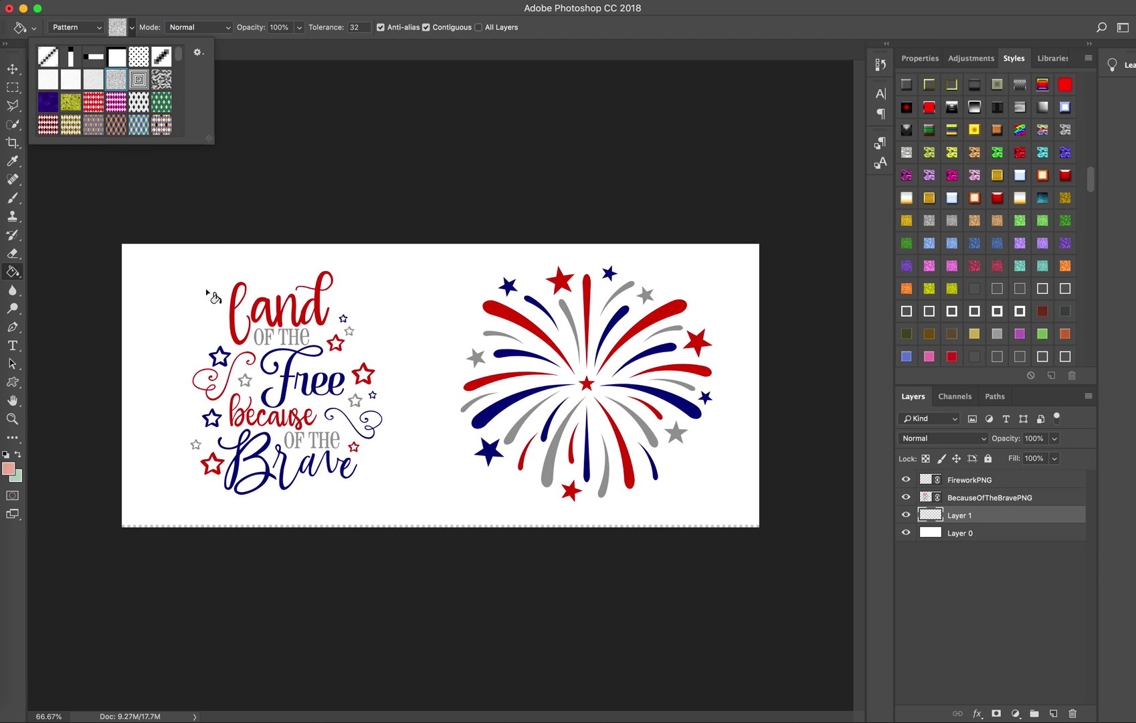
left_click(186, 292)
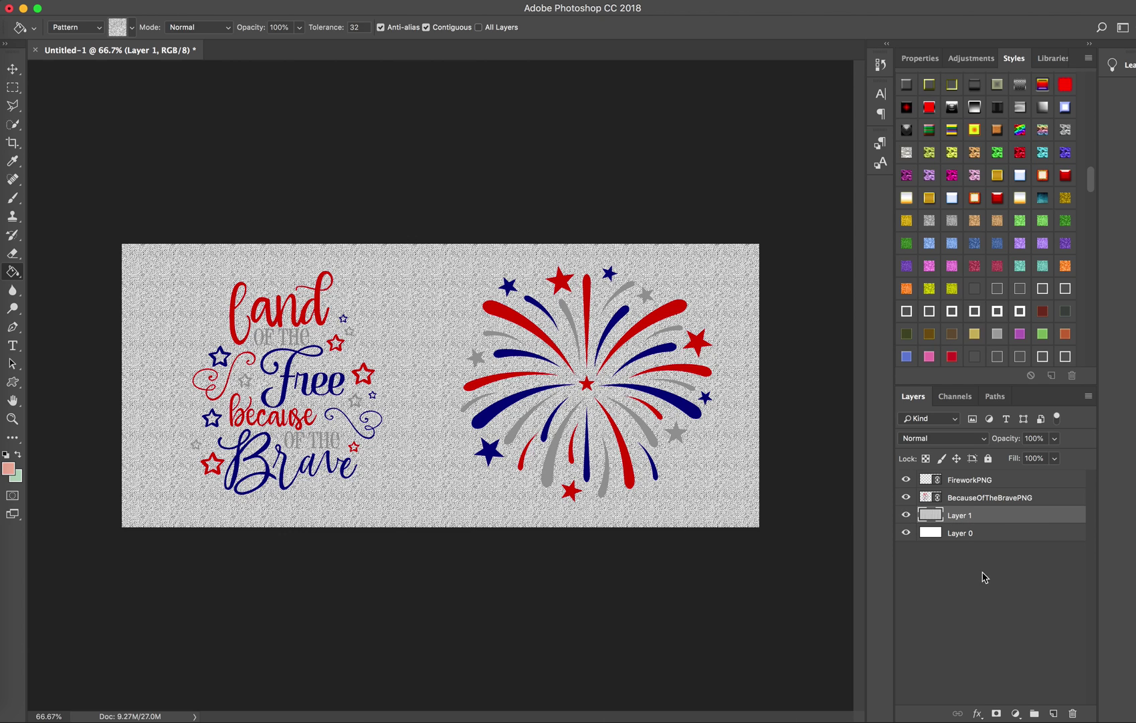
Step: Add a Pattern Overlay effect to the gray layer with default settings
left_click(978, 713)
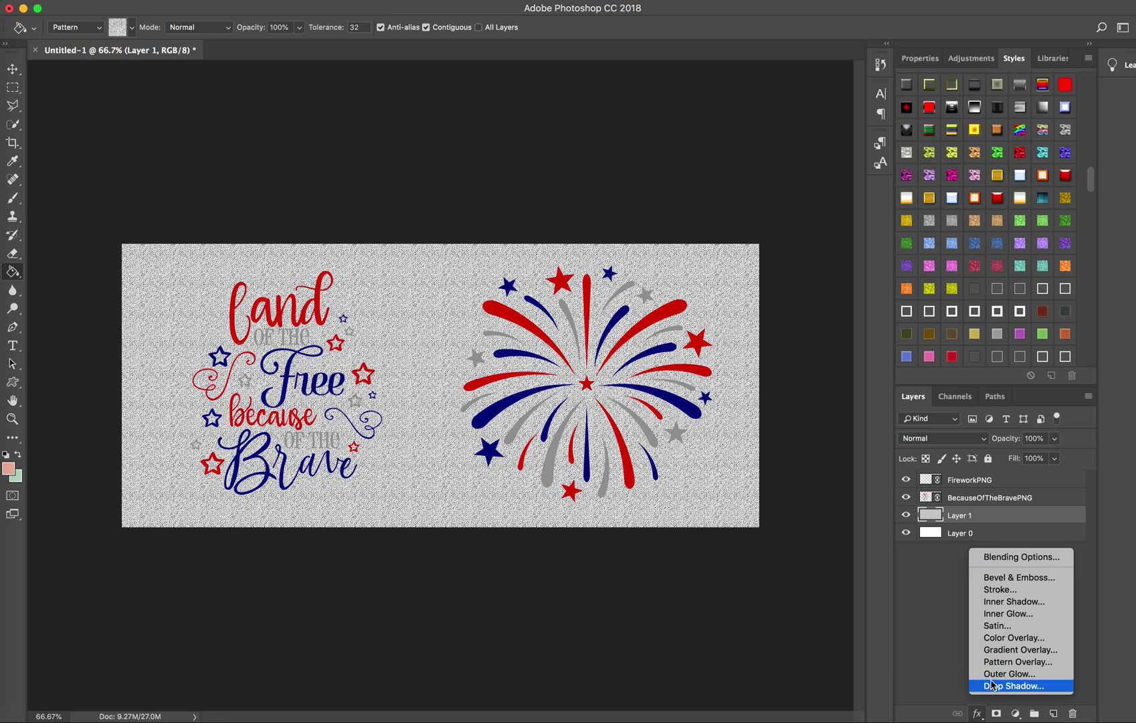
left_click(1014, 662)
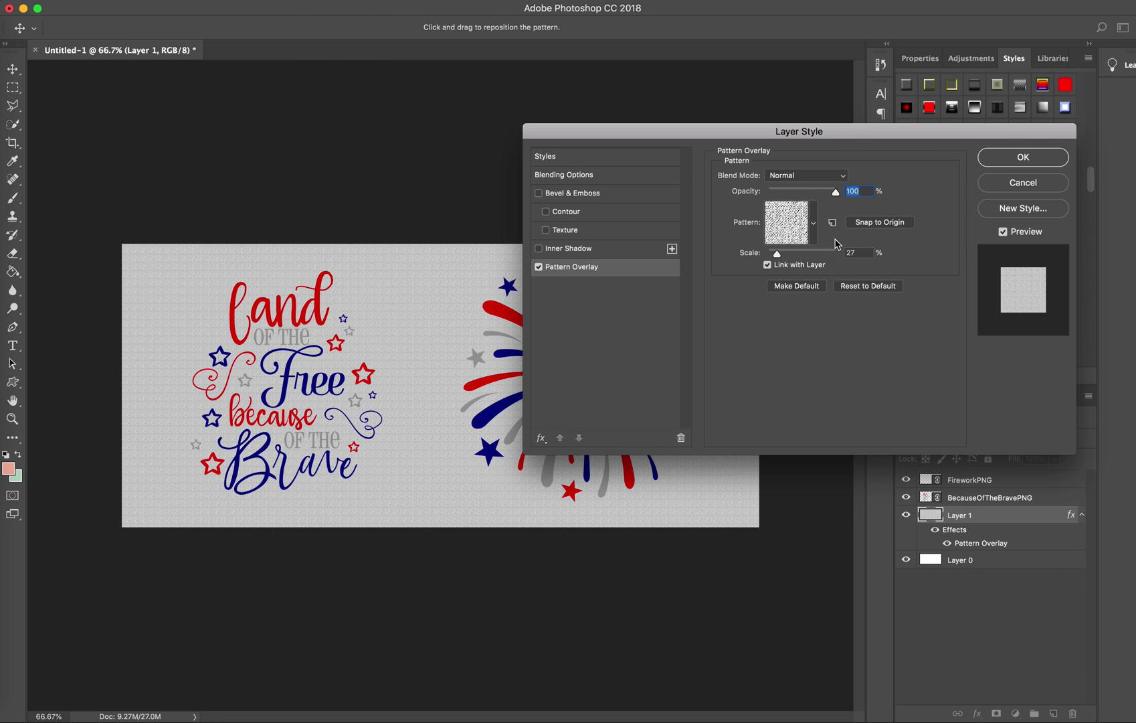
left_click(995, 163)
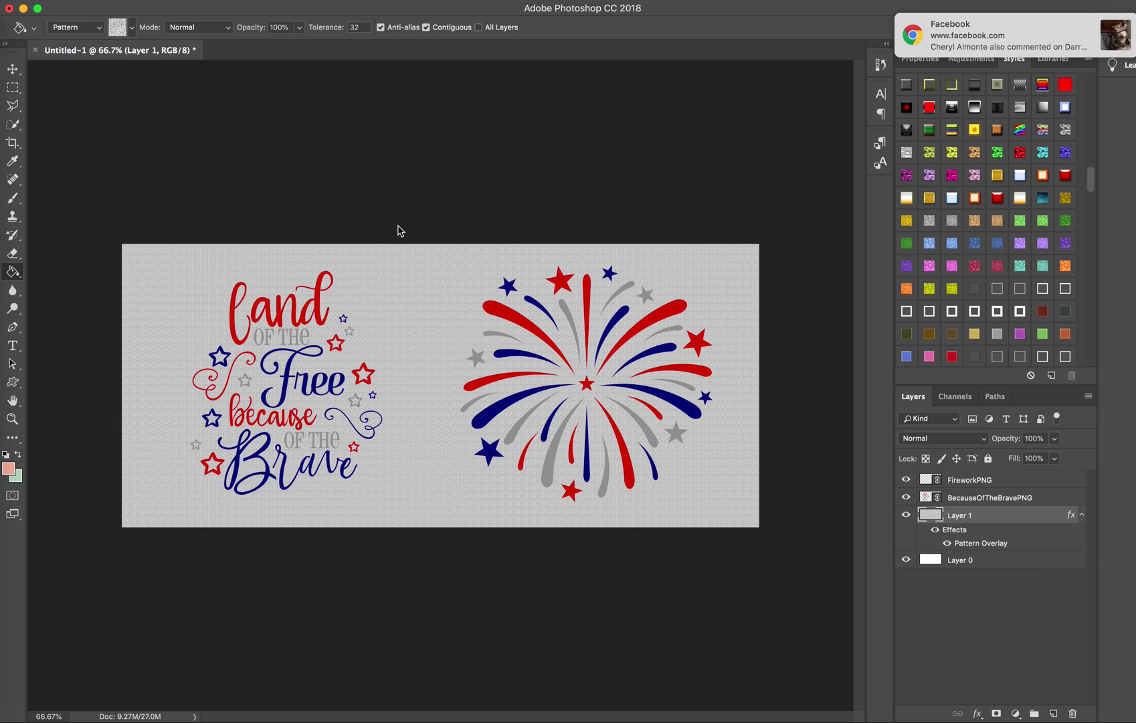
mouse_move(984, 33)
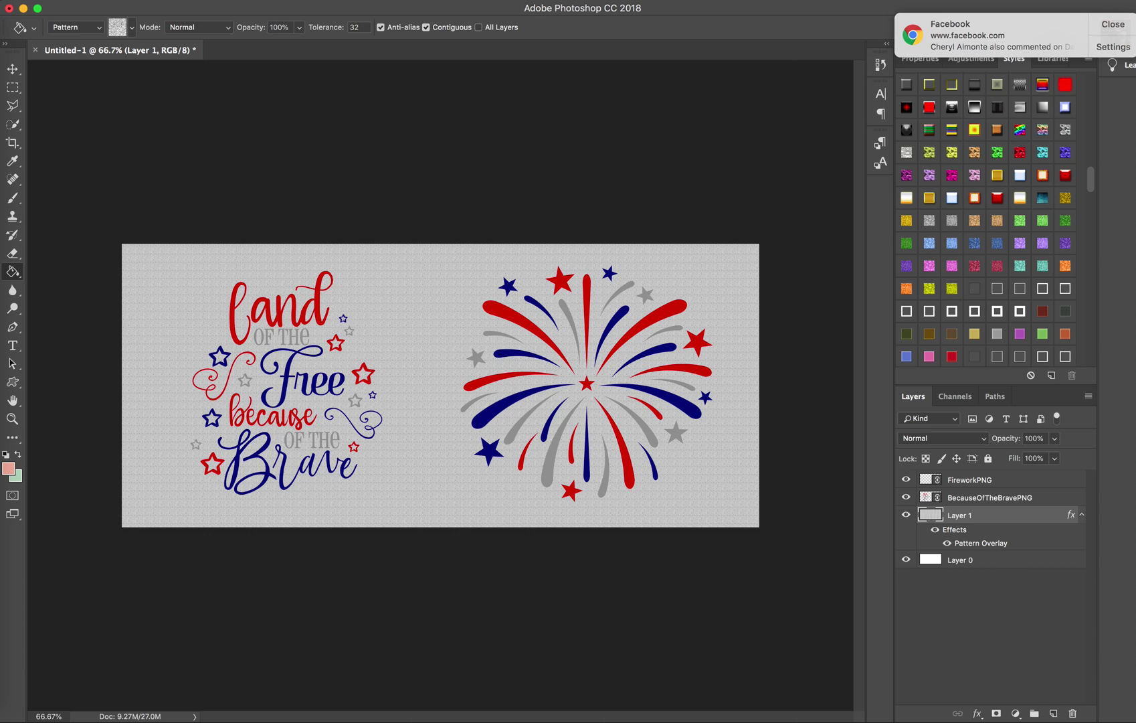
left_click(1128, 27)
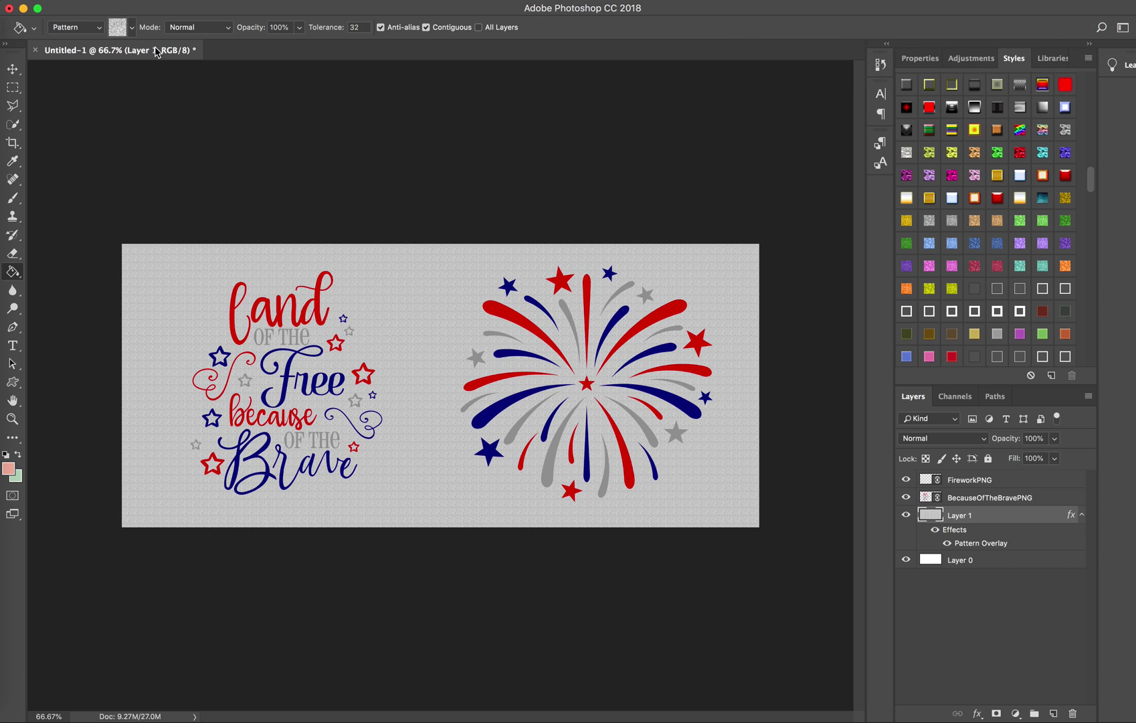
Step: Save as JPEG 'July 4th mug' in the DesignBundles folder, replacing the existing file
left_click(95, 2)
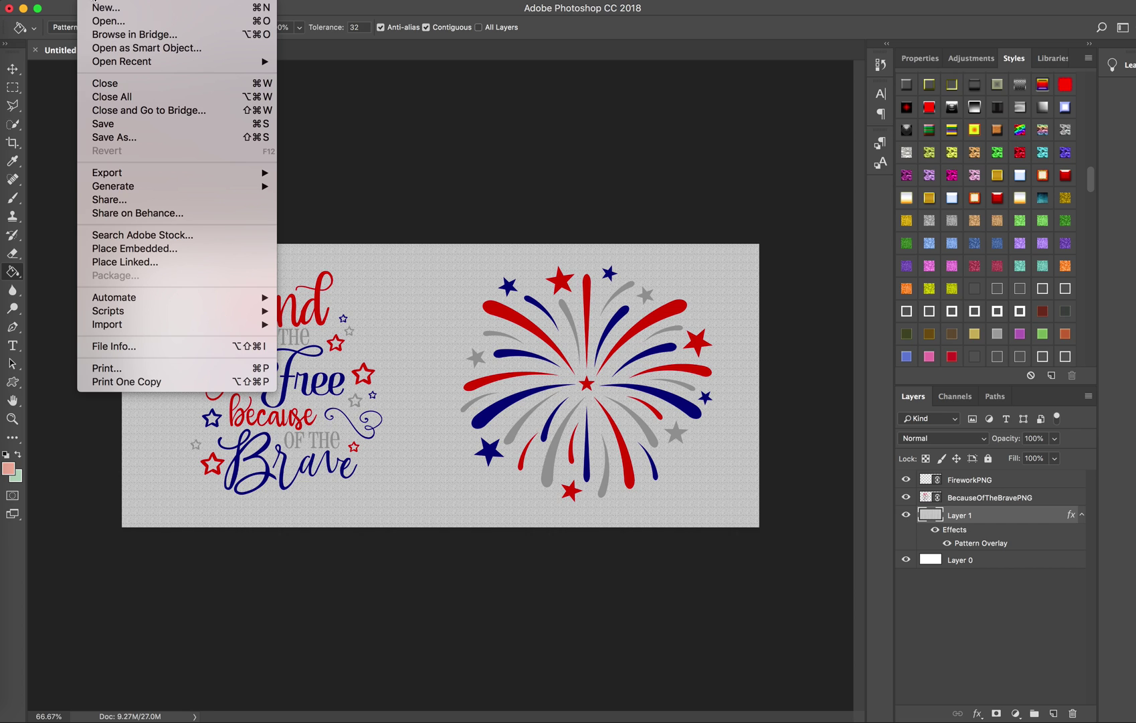
left_click(127, 136)
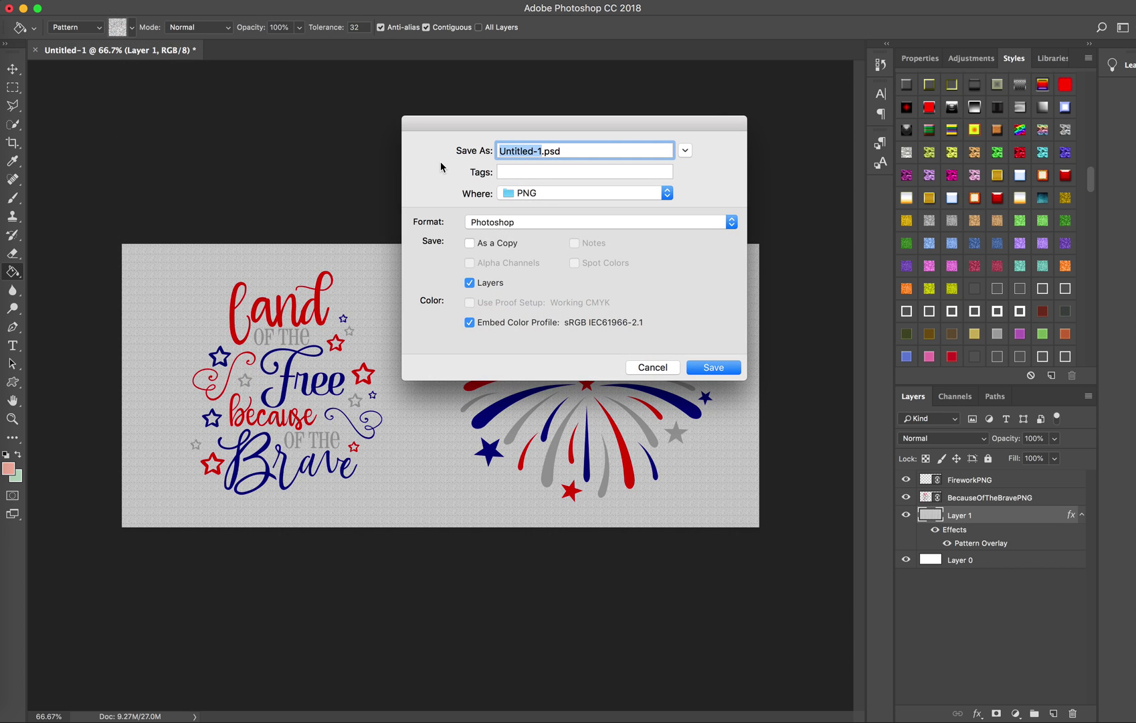
key("BackSpace")
type("July ")
type("4th mug")
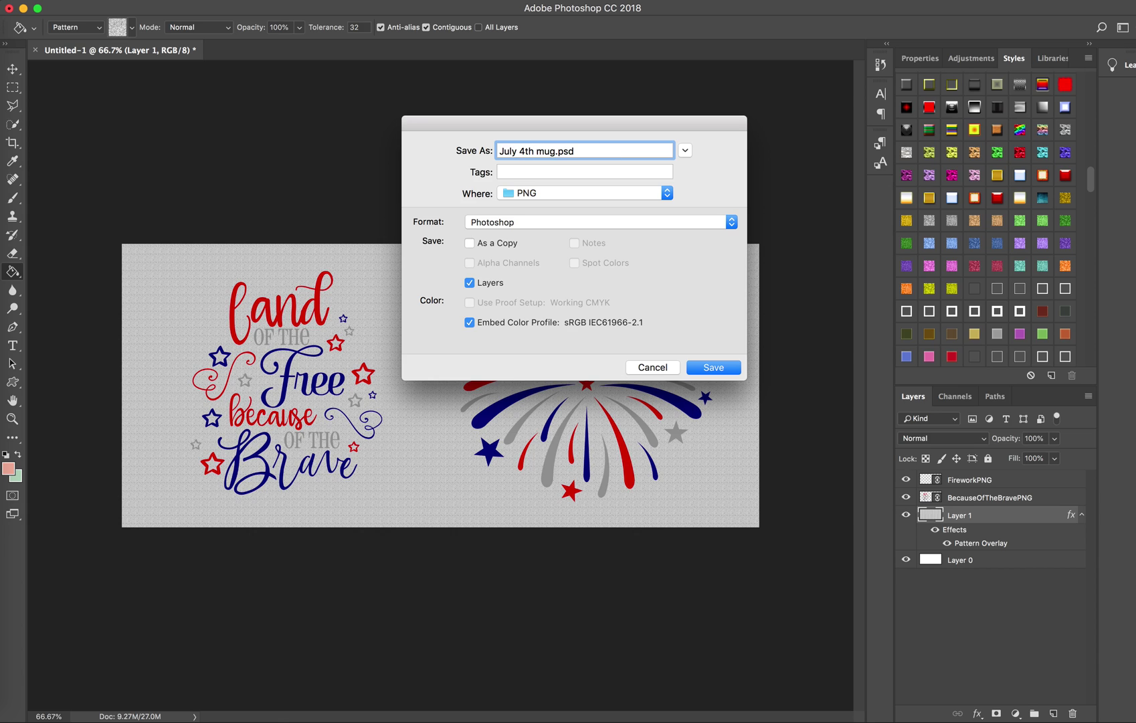
left_click(519, 195)
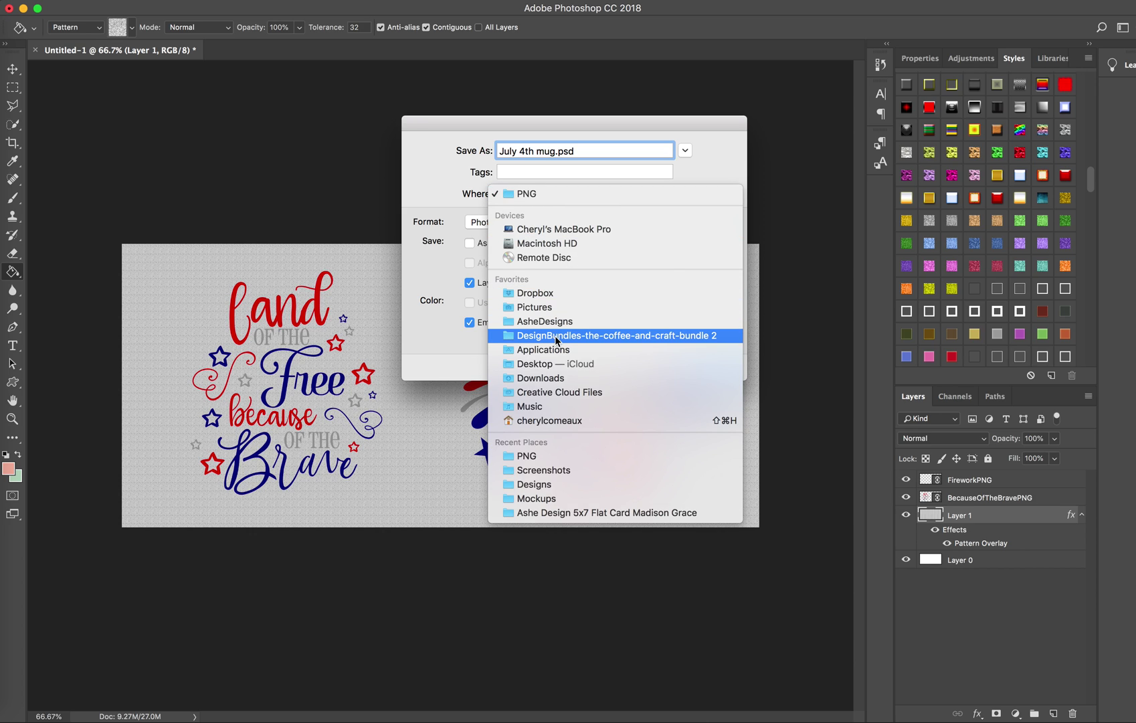
left_click(556, 335)
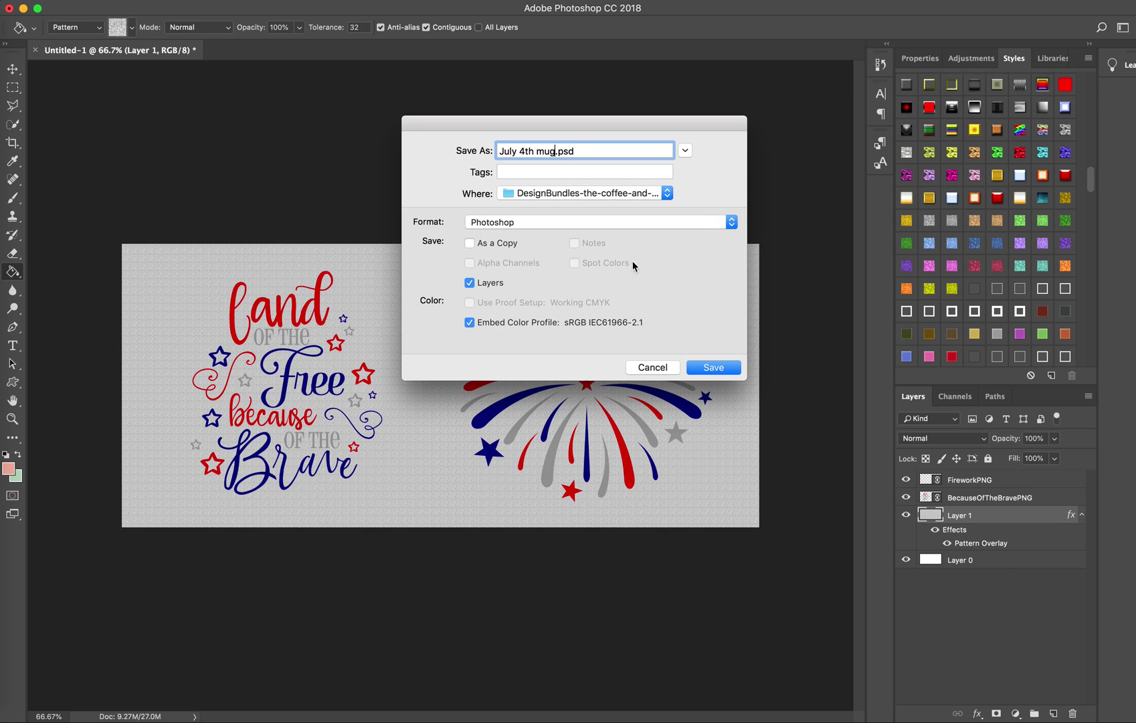
left_click(614, 225)
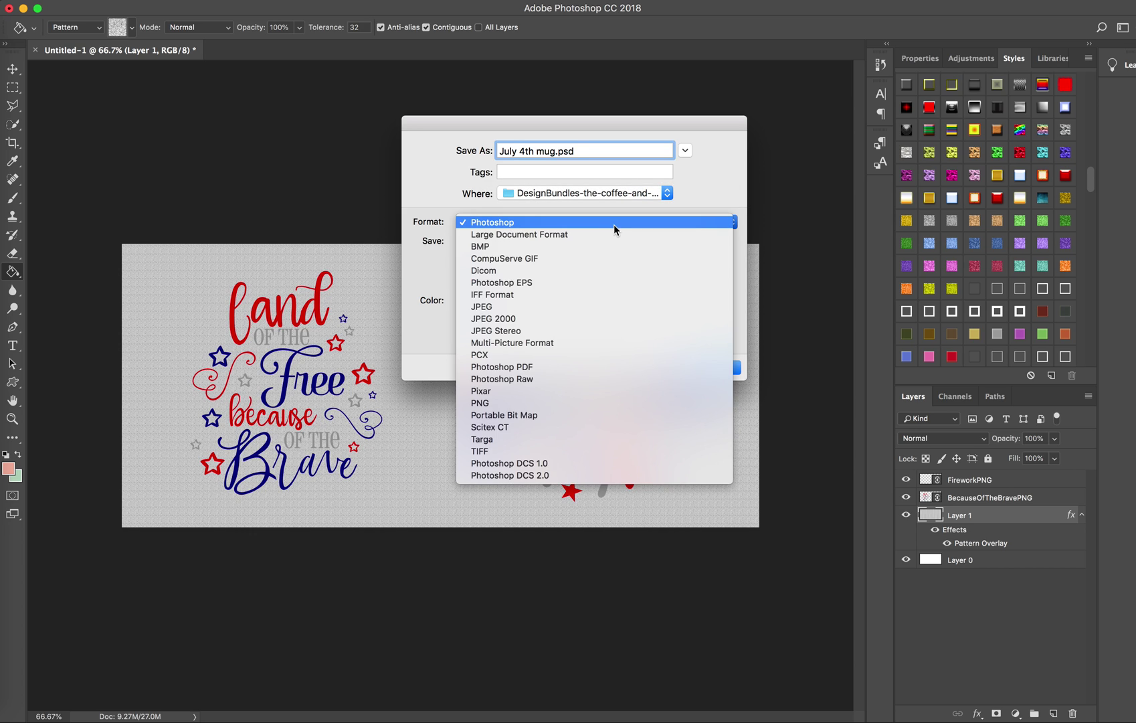
left_click(586, 302)
left_click(716, 373)
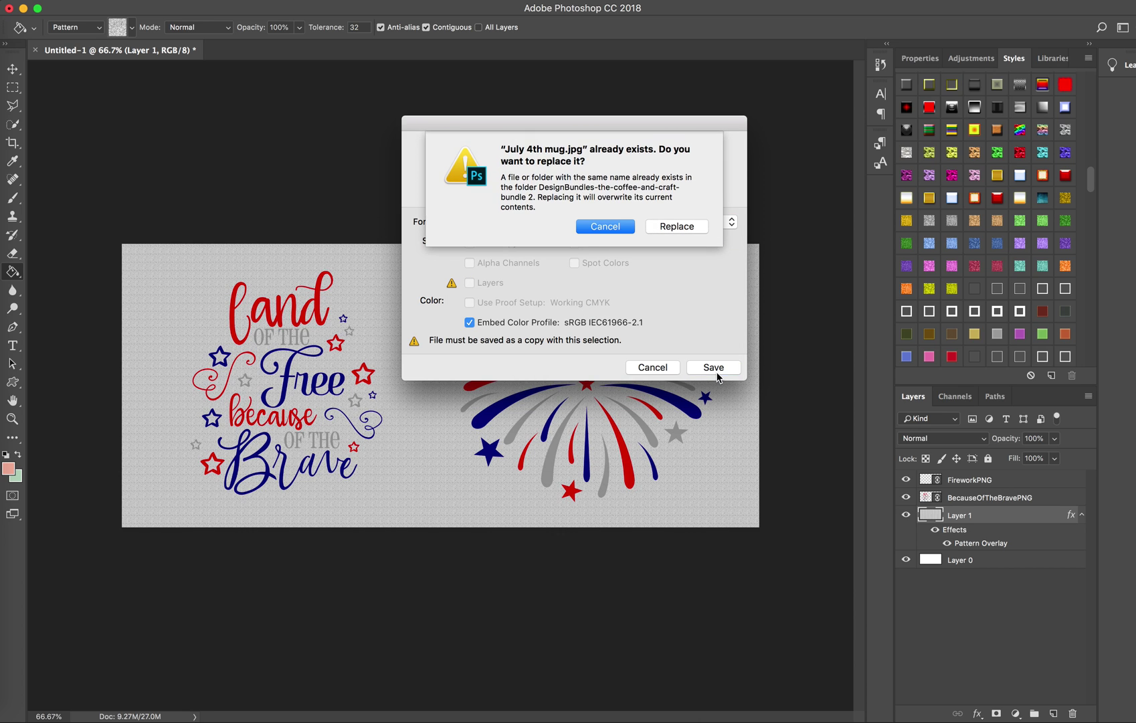
left_click(681, 229)
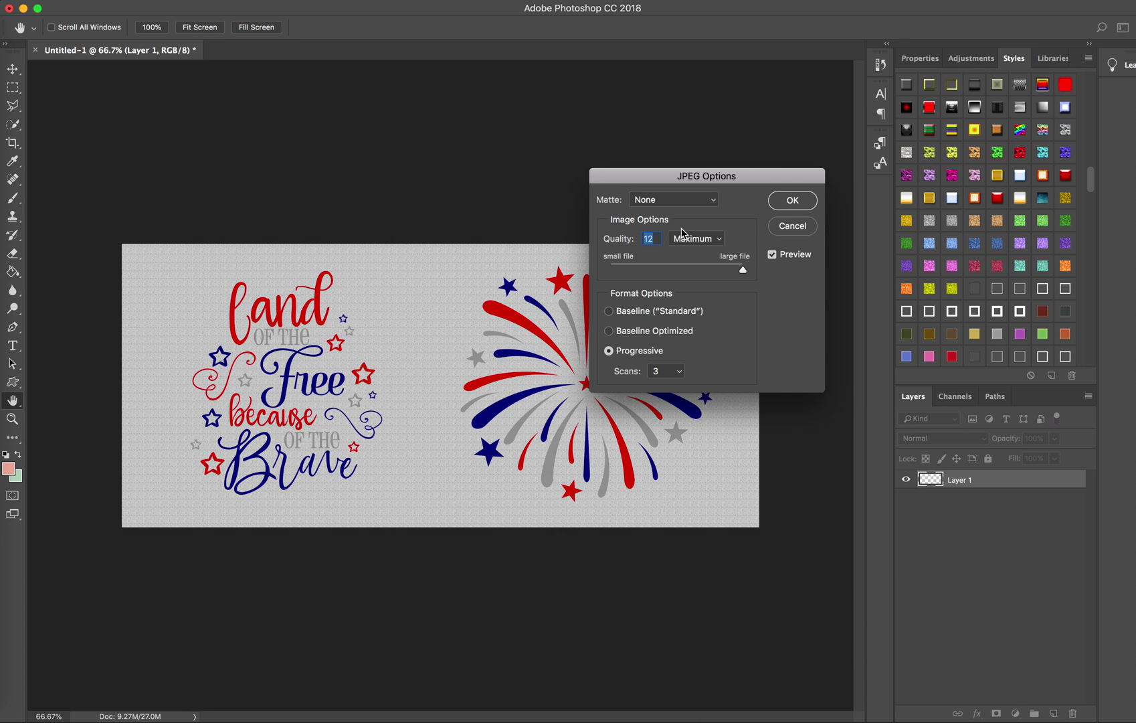
left_click(793, 200)
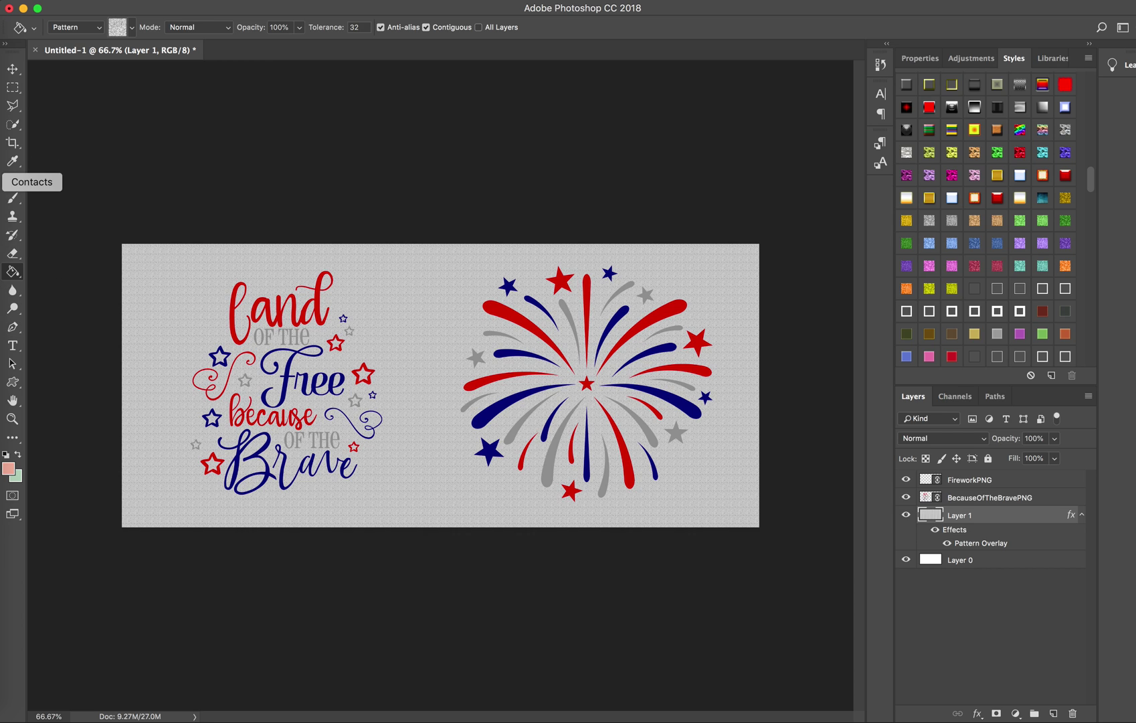
Step: Load July 4th mug.jpg onto the 3dmockuper mug in Safari and rotate it toward the handle
left_click(3, 95)
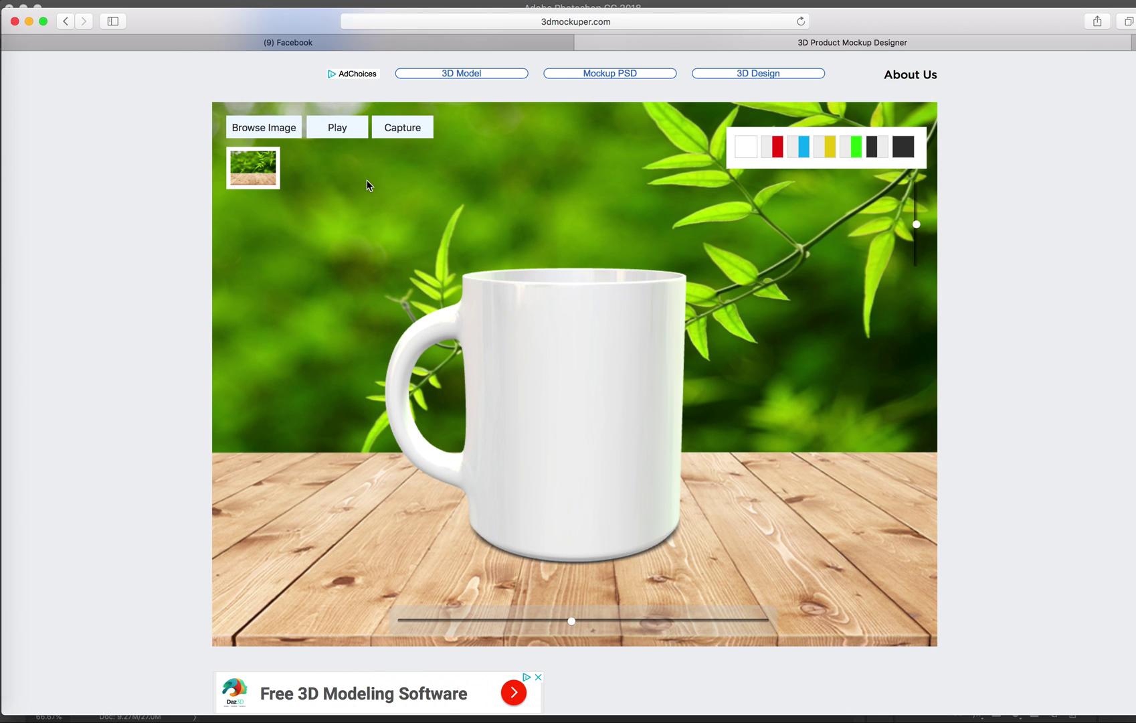
left_click(51, 0)
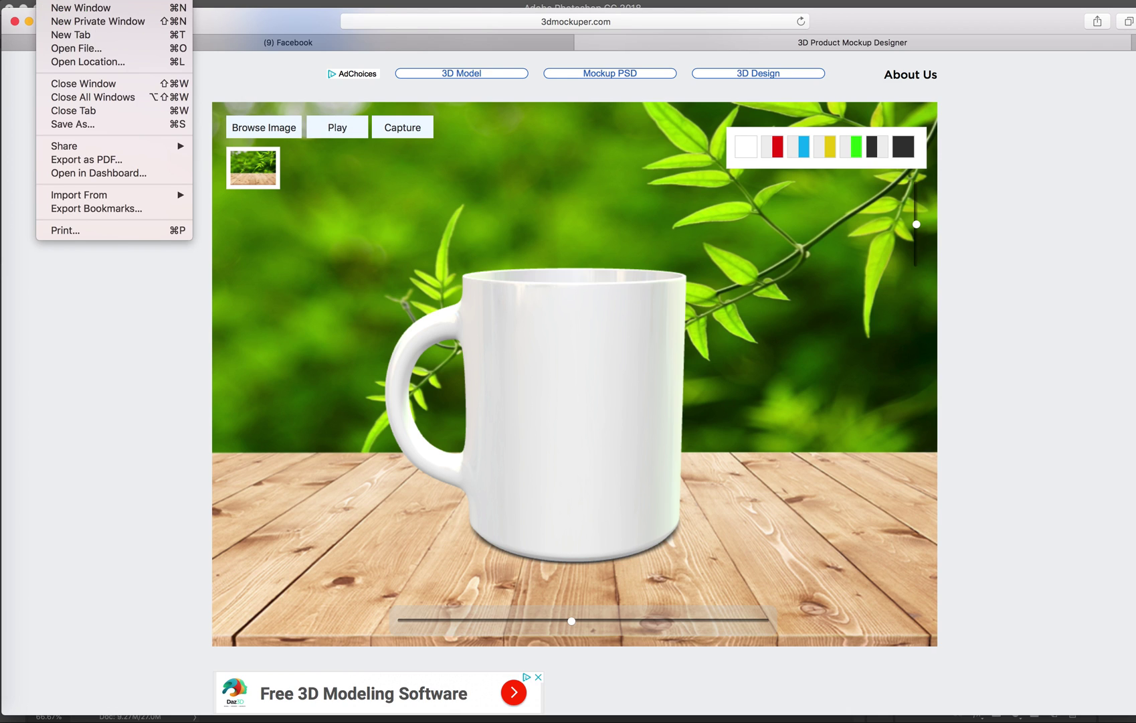
mouse_move(64, 145)
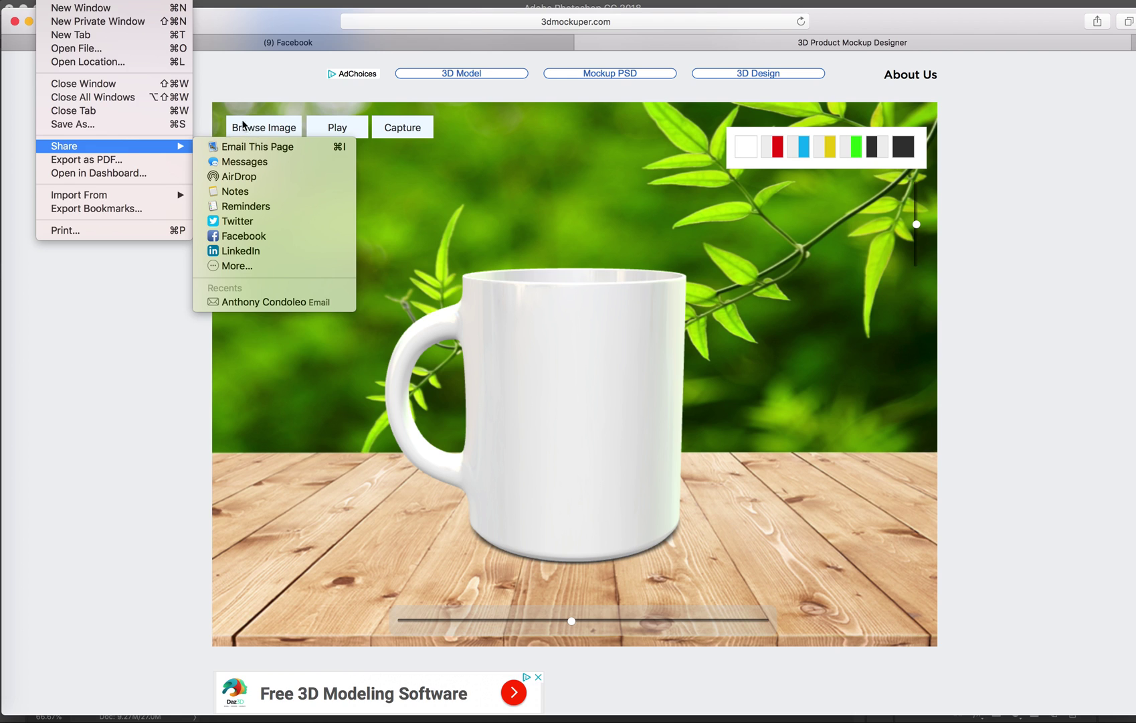
left_click(247, 127)
left_click(247, 126)
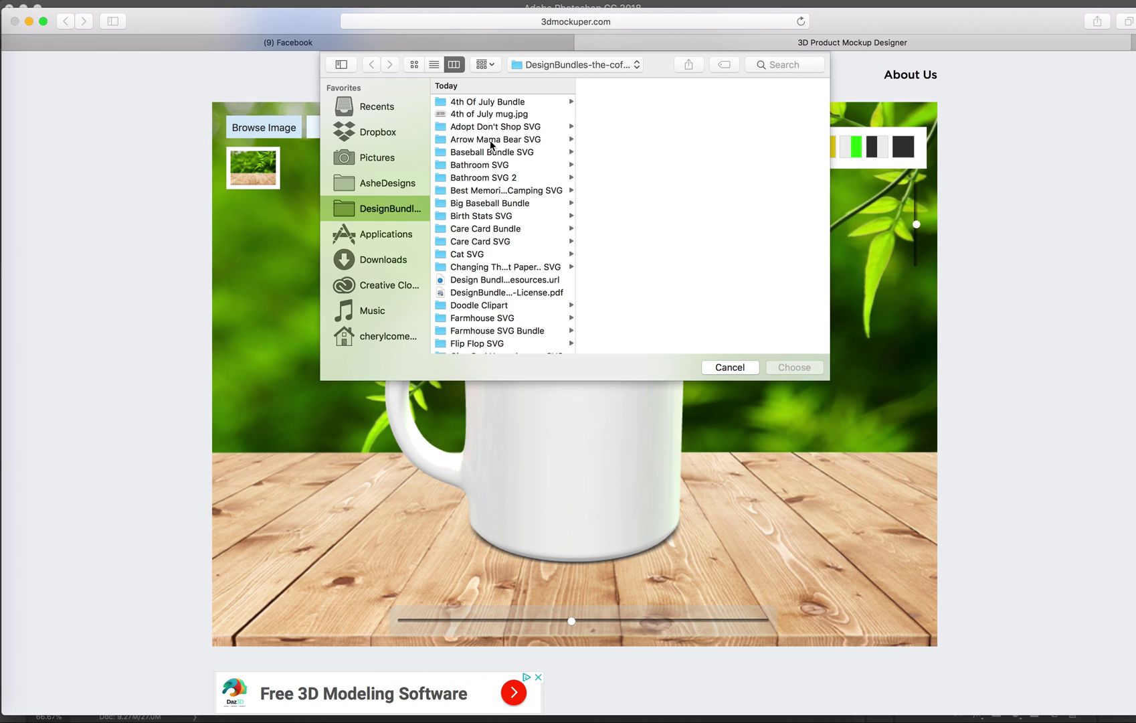
scroll(490, 196, "down", 5)
scroll(490, 196, "down", 3)
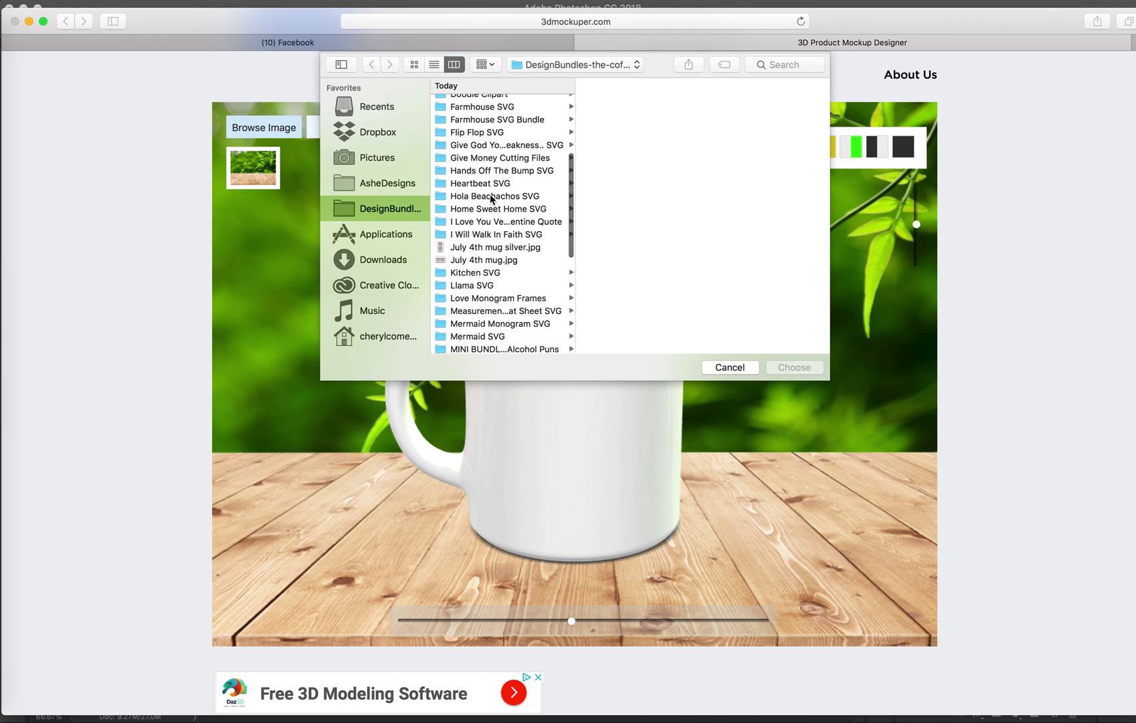
left_click(487, 248)
left_click(487, 260)
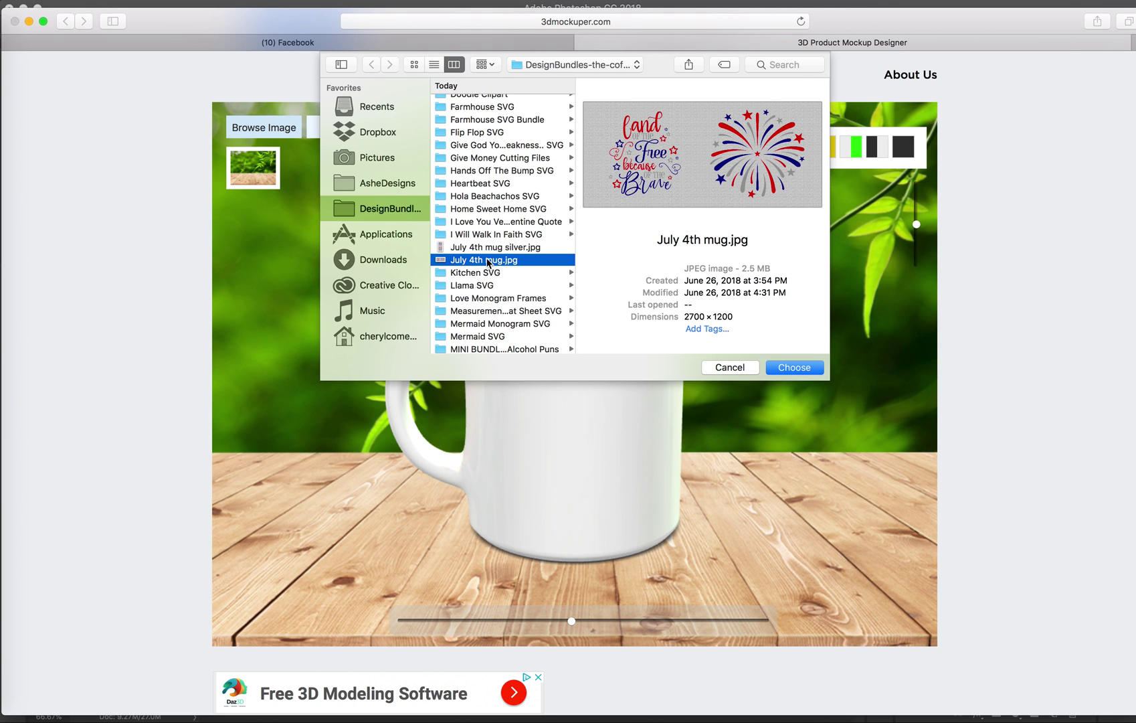
left_click(793, 366)
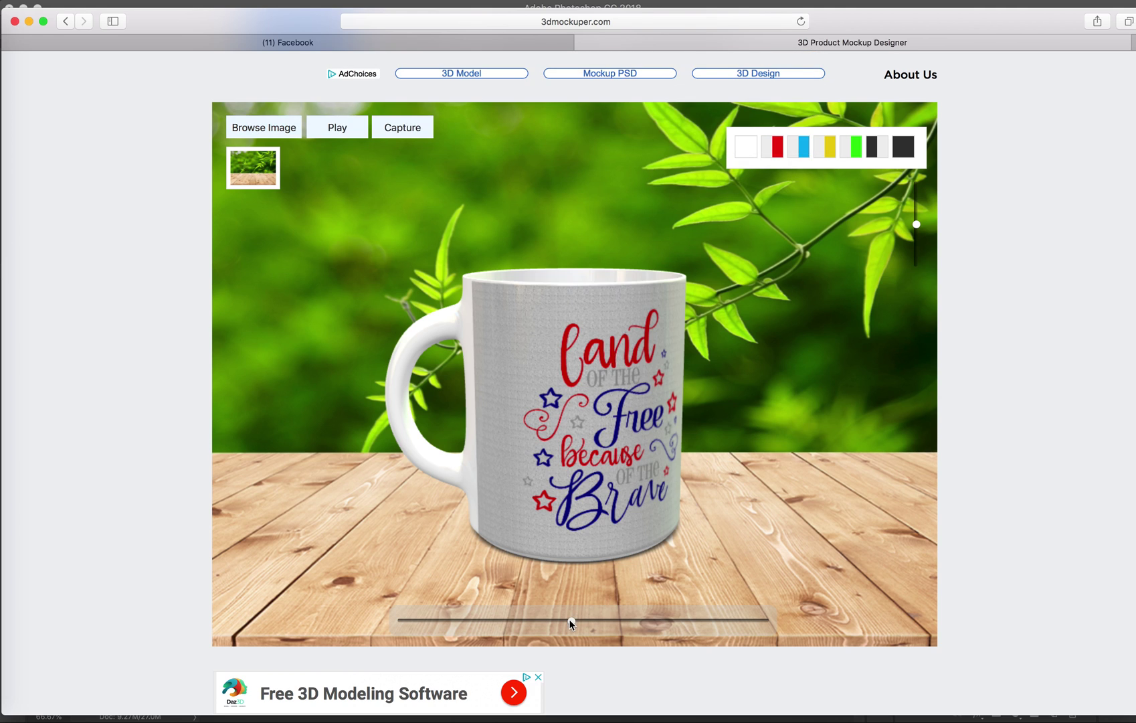
mouse_move(570, 619)
left_mouse_down()
mouse_move(410, 597)
mouse_move(565, 582)
left_mouse_up()
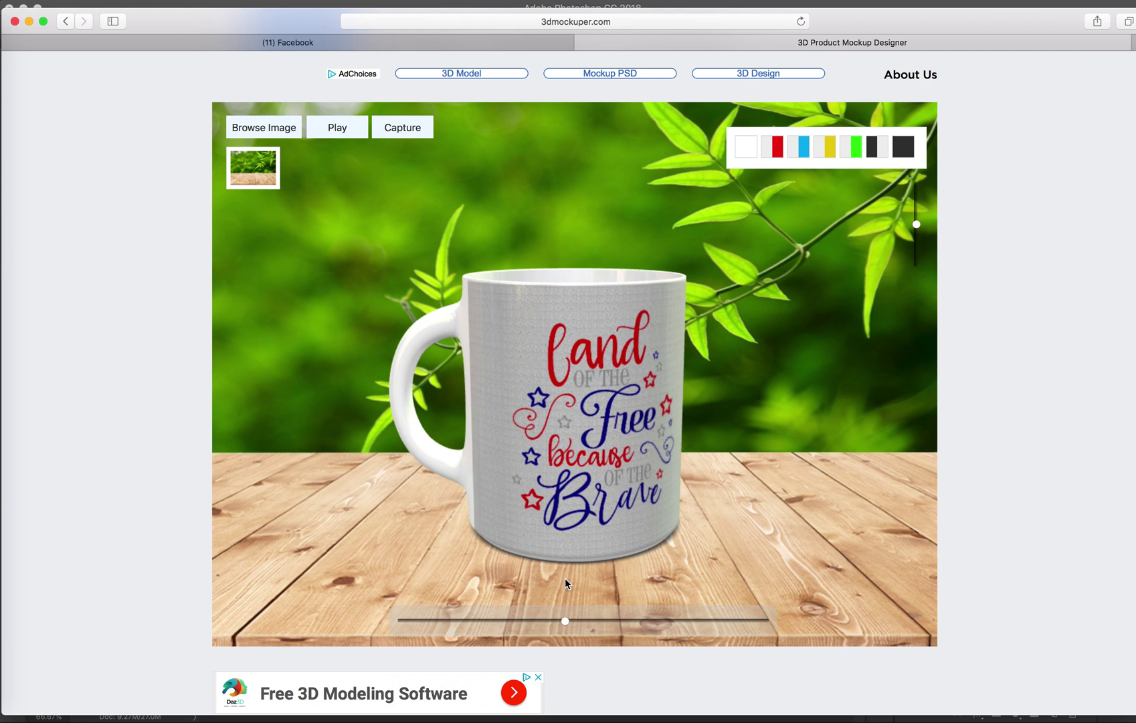